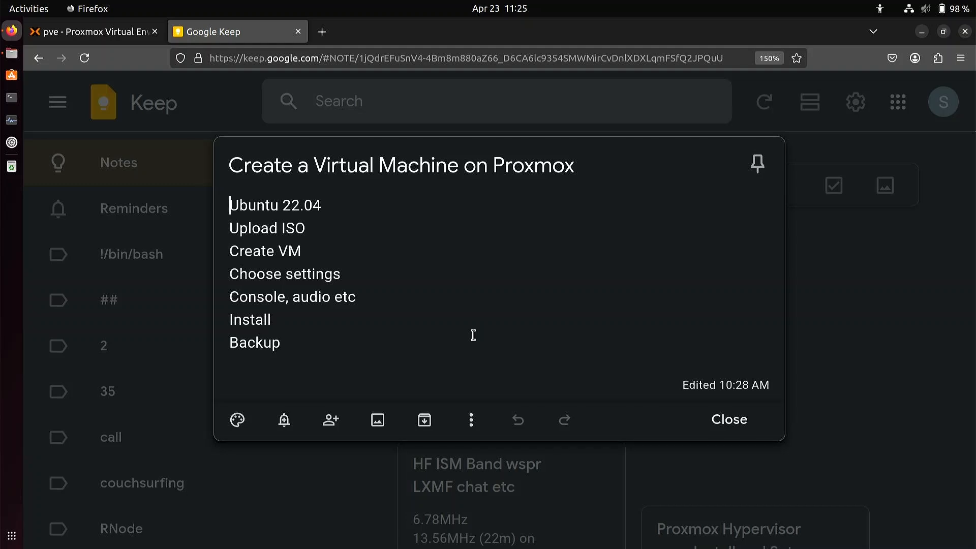
- Return to the Proxmox page and start an ISO image upload to the local (pve) storage
key(ctrl+Page_Up)
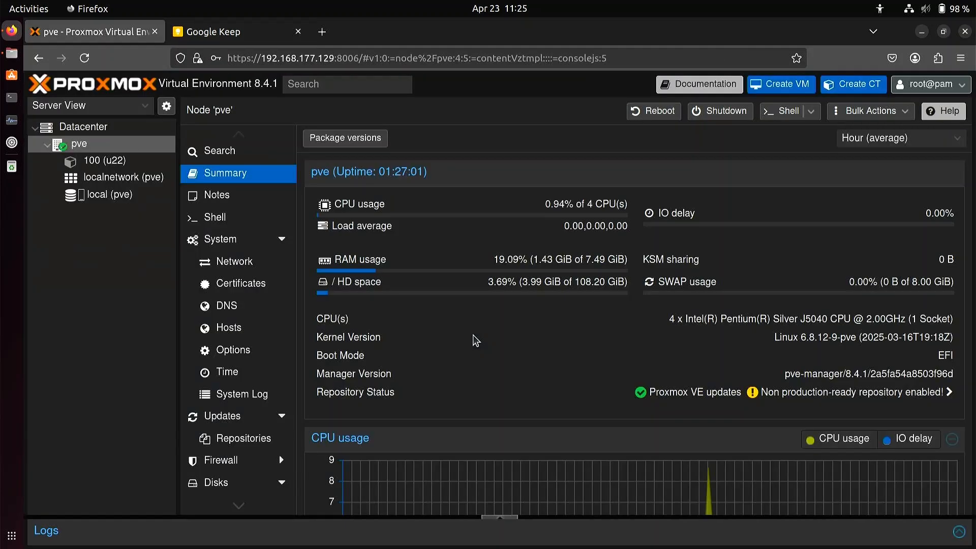
key(alt+Tab)
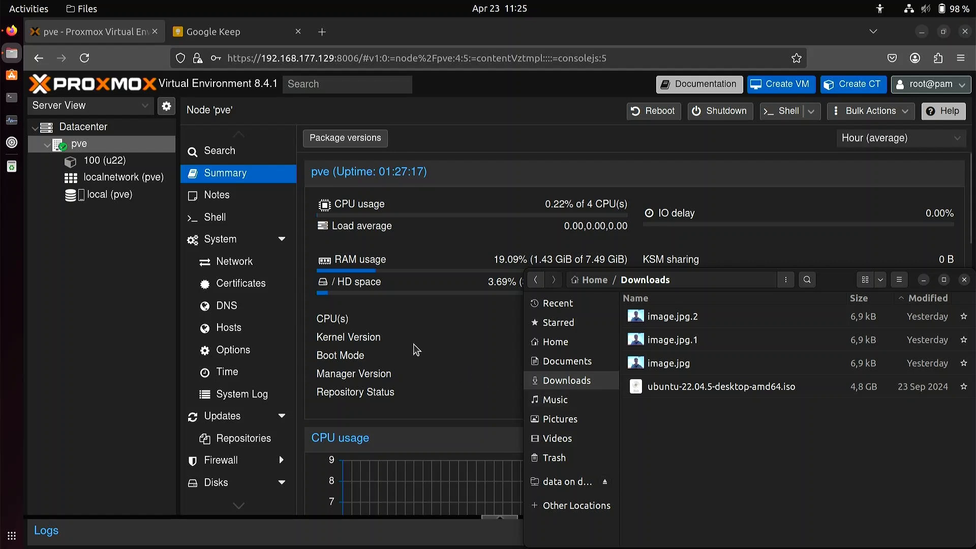
click(134, 315)
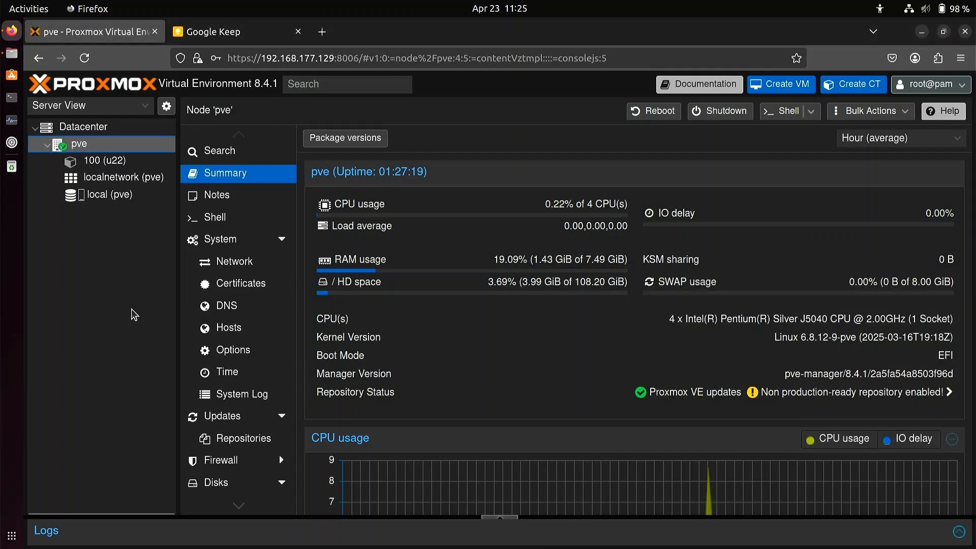
click(100, 199)
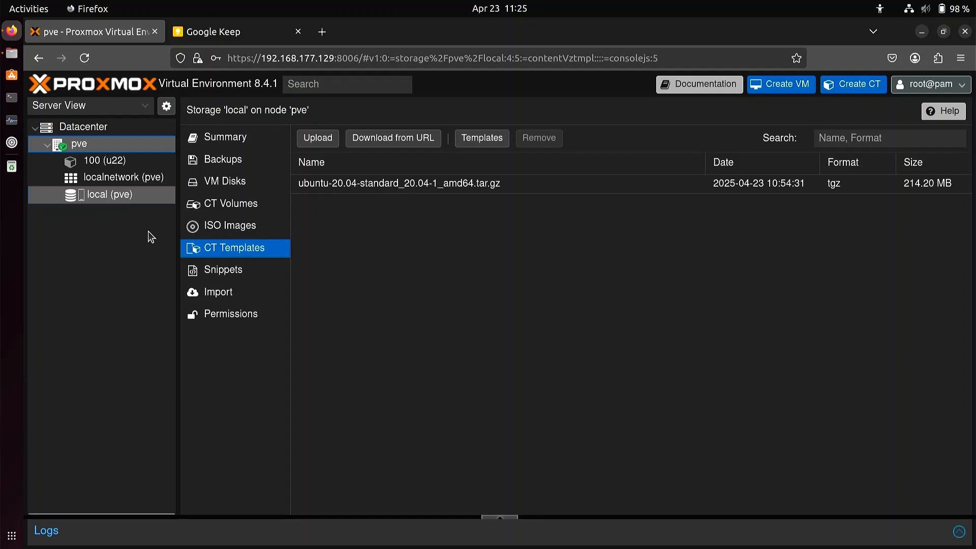
click(219, 225)
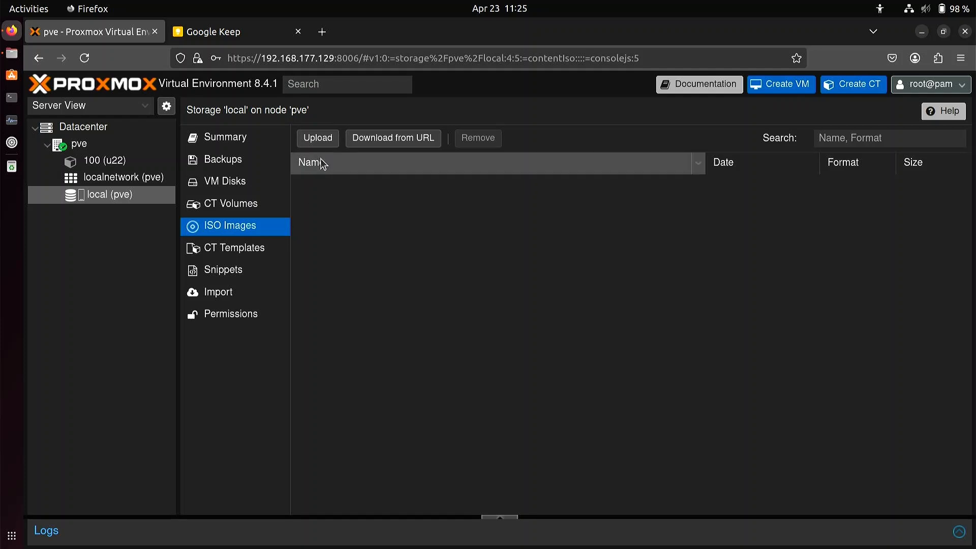
click(317, 140)
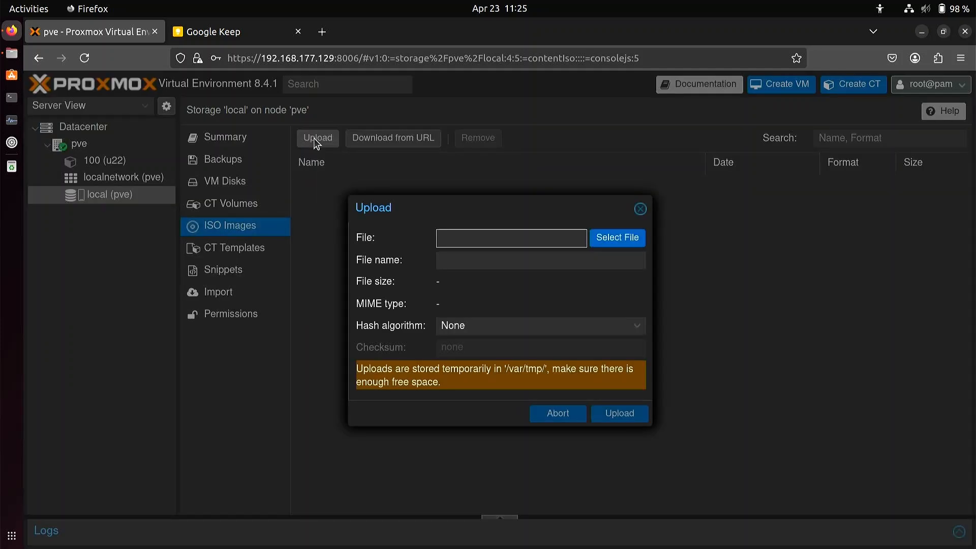
- Upload ubuntu-22.04.5-desktop-amd64.iso from the Downloads folder and close the task viewer once the copy finishes
click(614, 238)
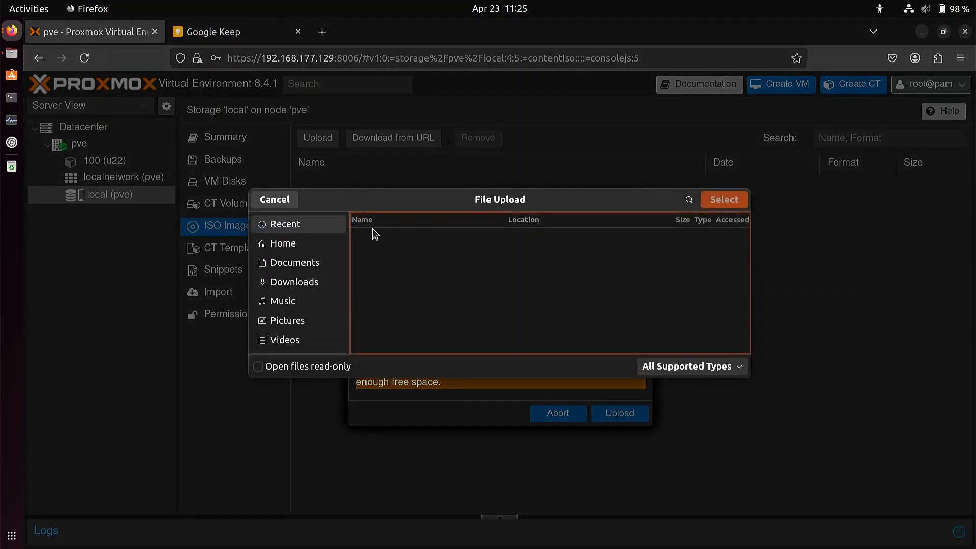
click(297, 283)
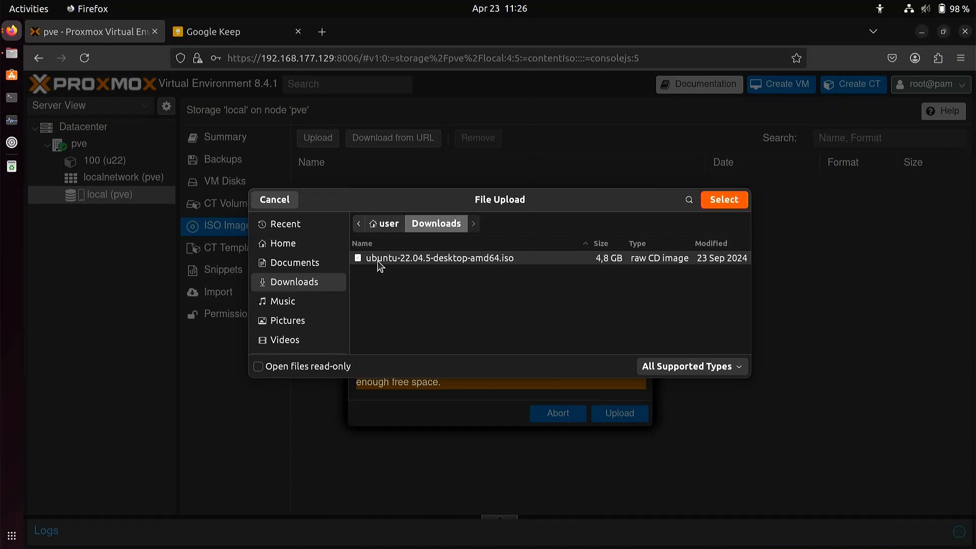
click(725, 198)
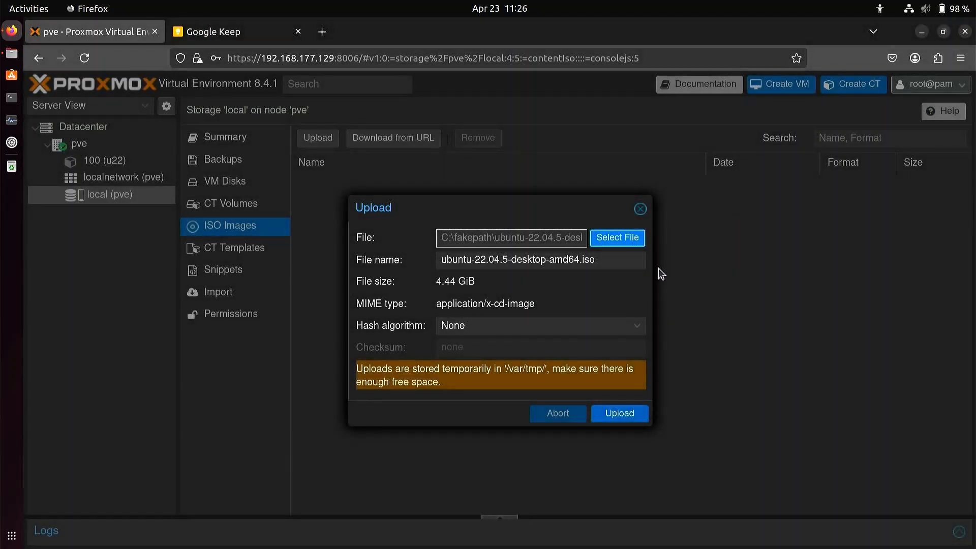
click(626, 413)
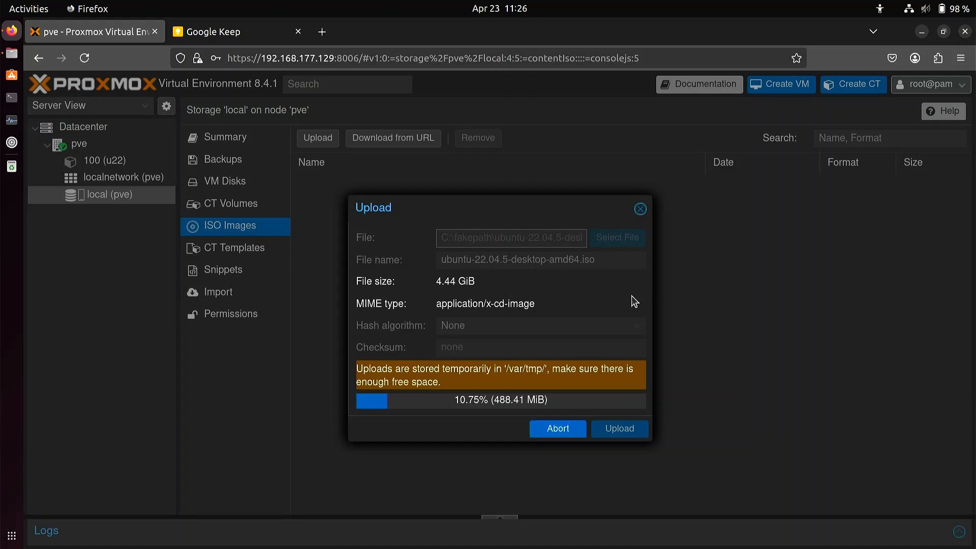
key(alt+Tab)
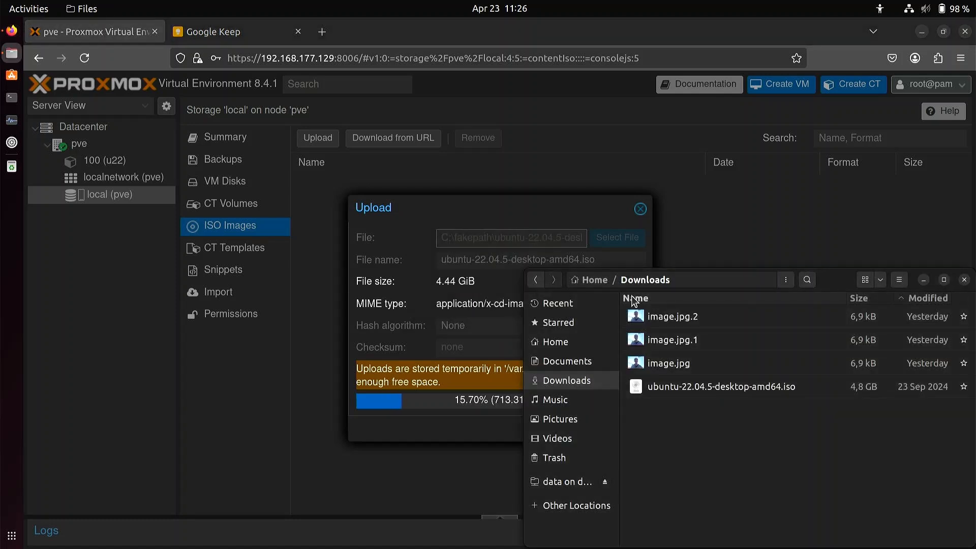
key(alt+Tab)
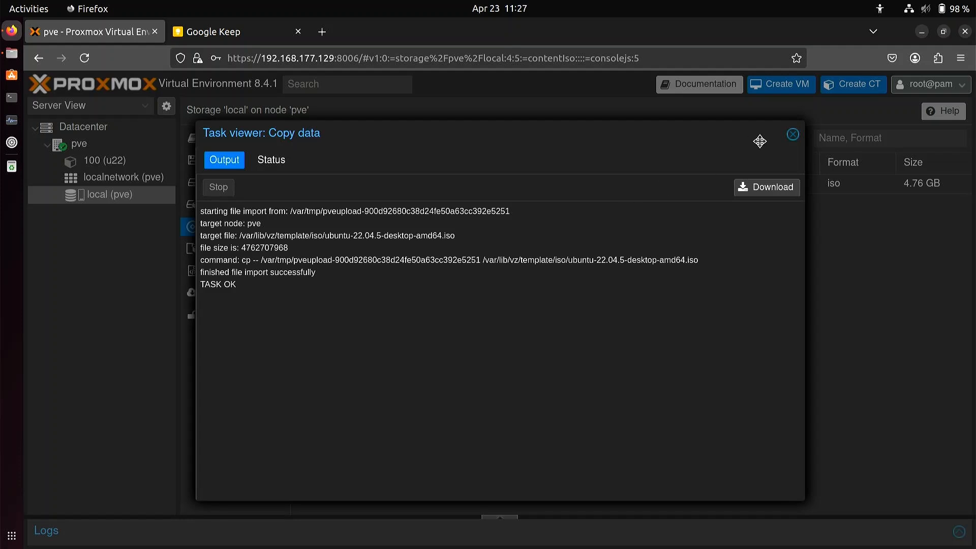
click(792, 135)
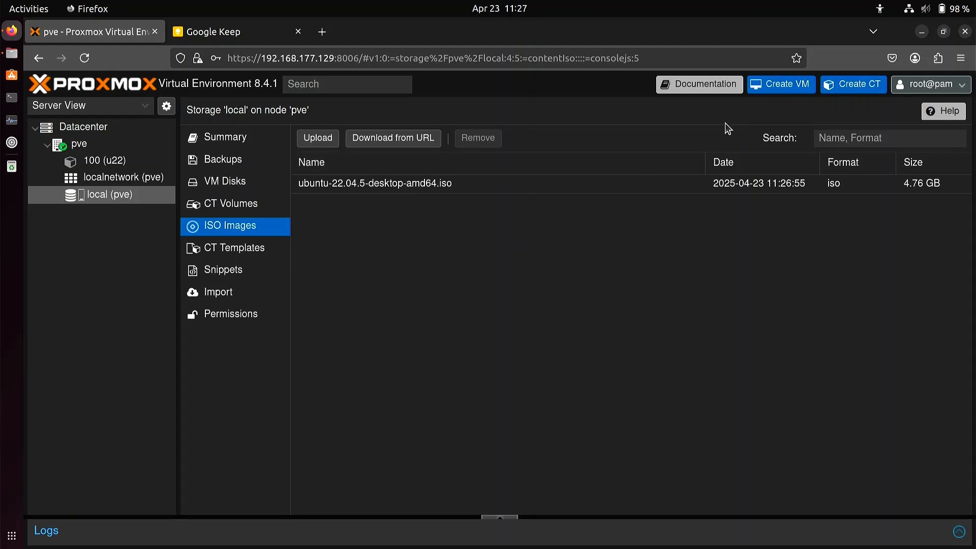
- Start a new virtual machine named u22 and choose ubuntu-22.04.5-desktop-amd64.iso as its disc image
click(776, 90)
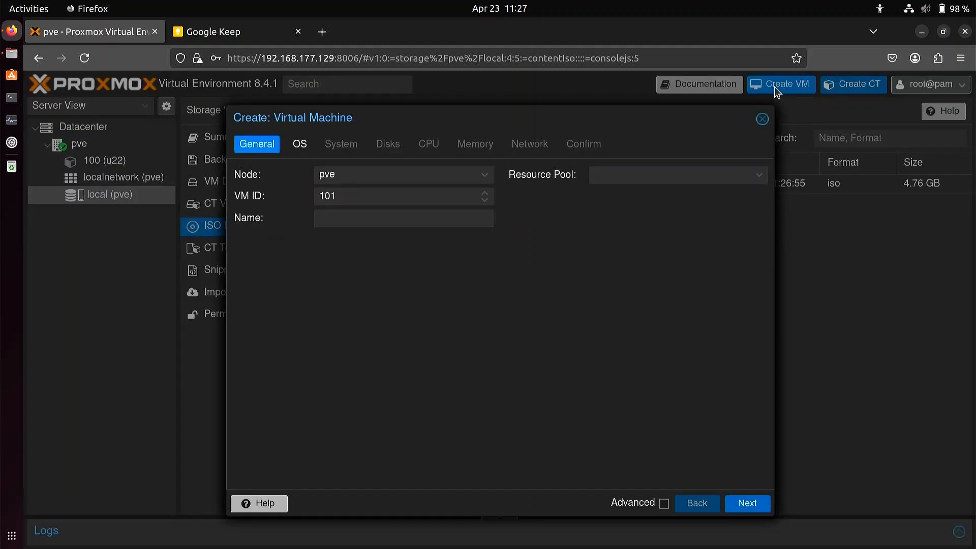
click(432, 222)
text(u)
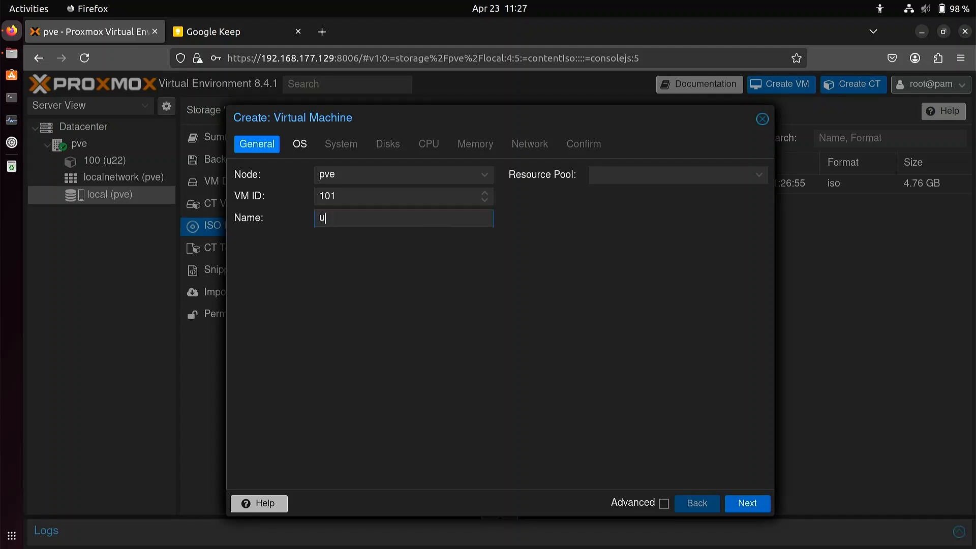
text(22)
click(300, 146)
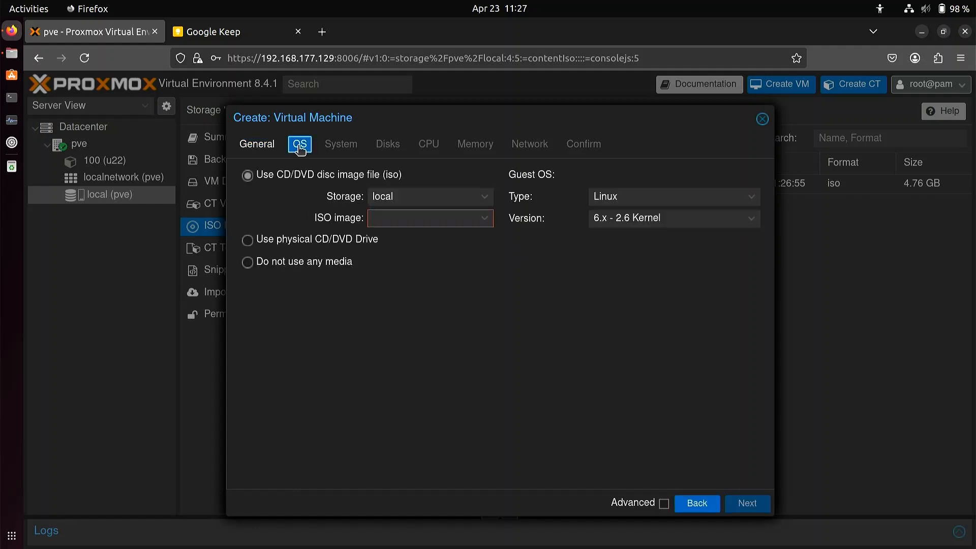
click(389, 219)
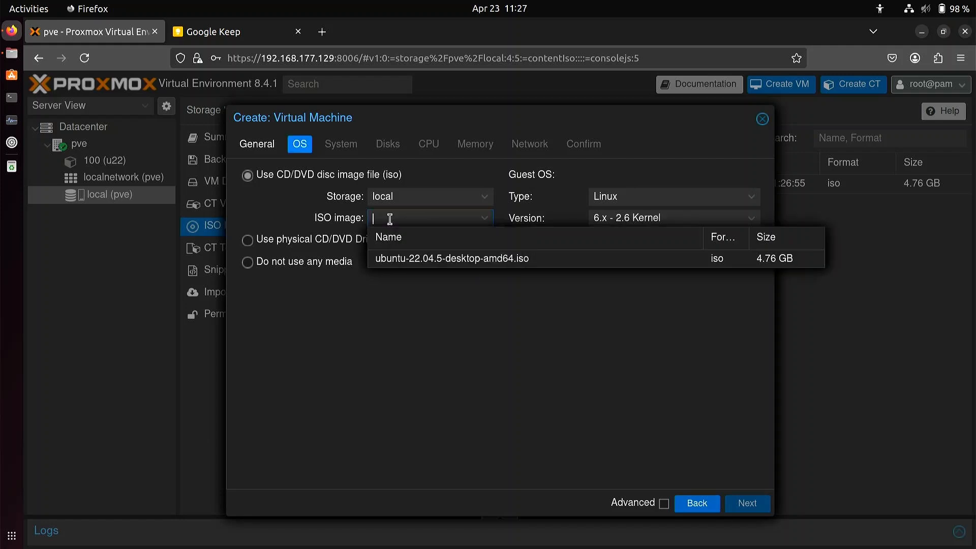
click(410, 261)
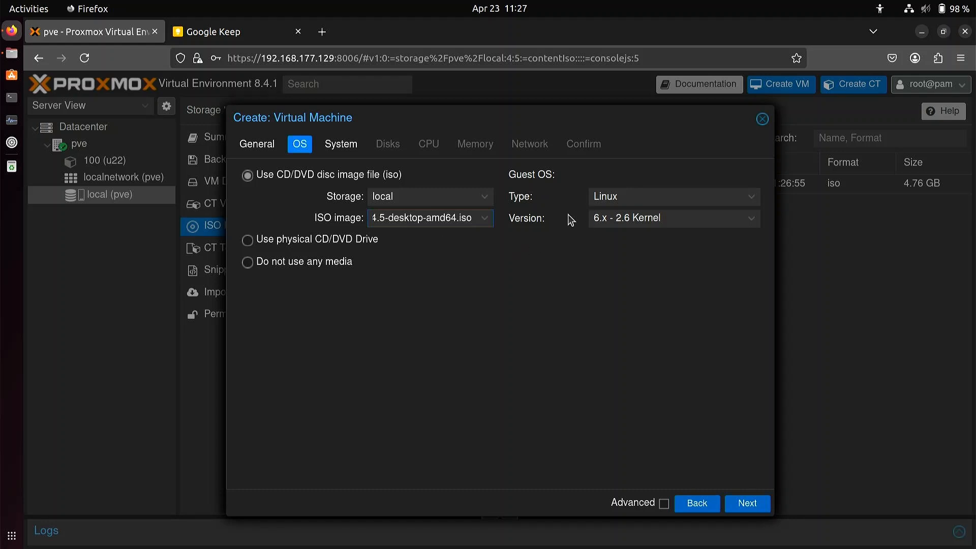
- Set the virtual machine's graphic card to SPICE and enable the Qemu Agent
click(350, 148)
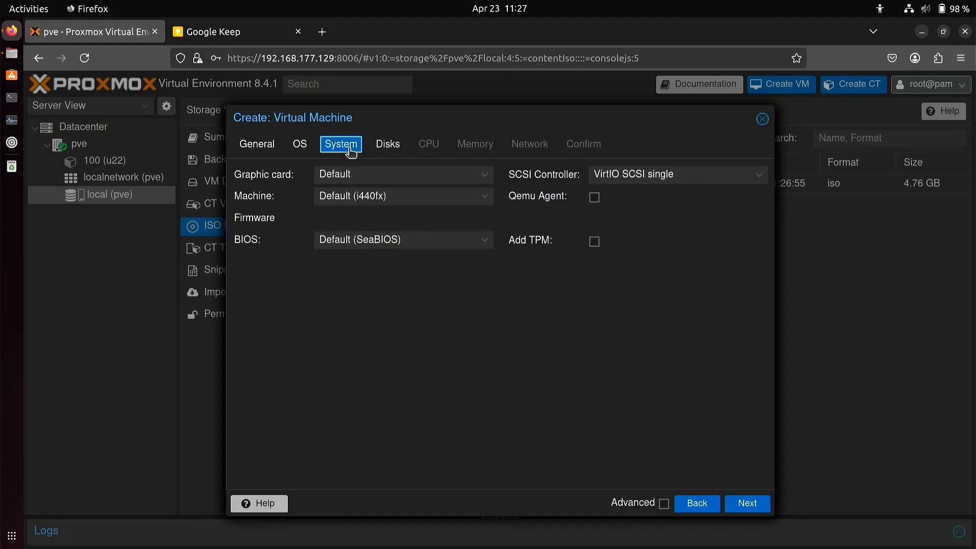
click(376, 176)
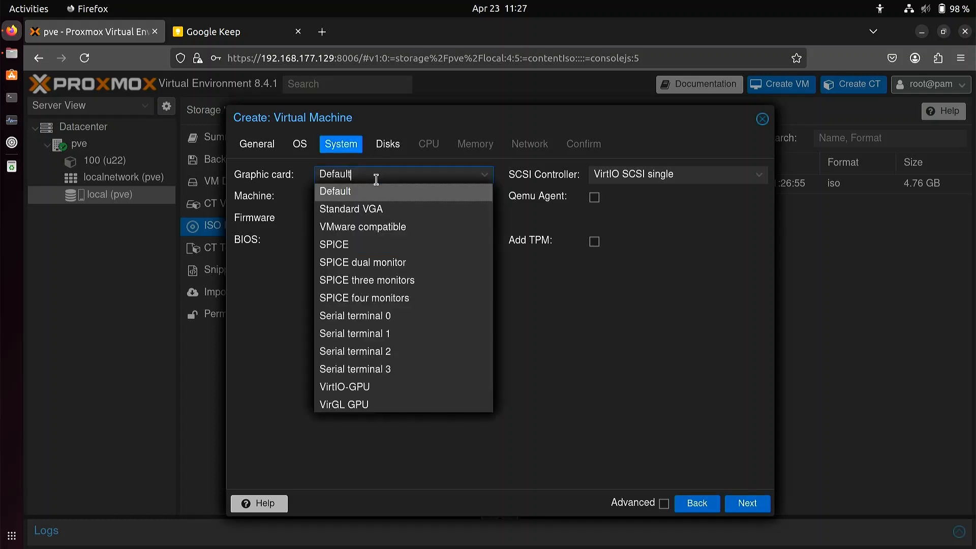
click(354, 244)
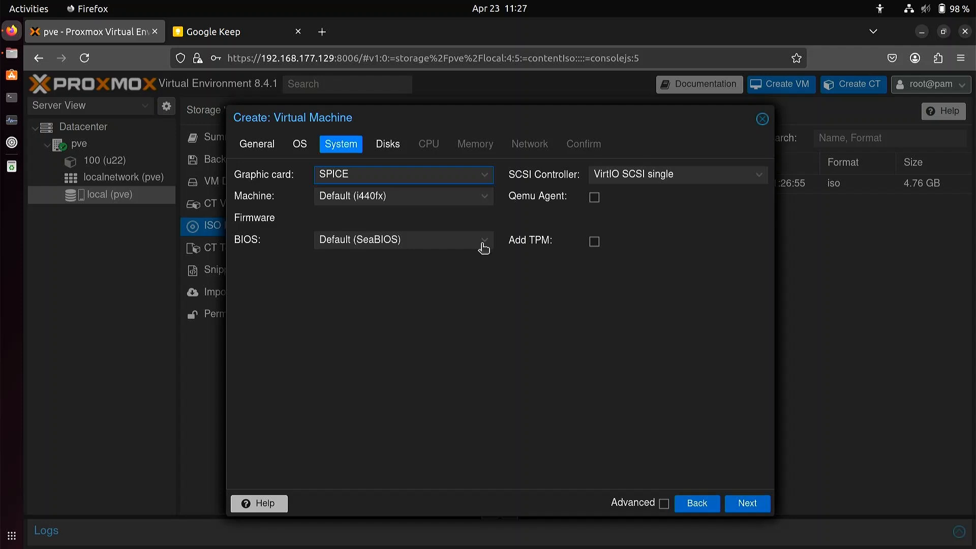
click(595, 200)
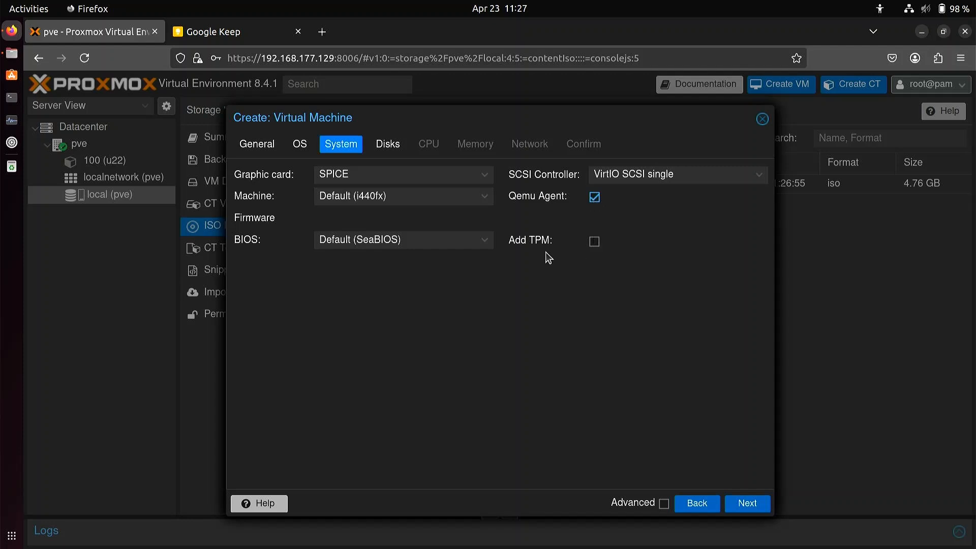
- Set the size of the virtual machine's scsi0 disk to 24 GiB
click(396, 153)
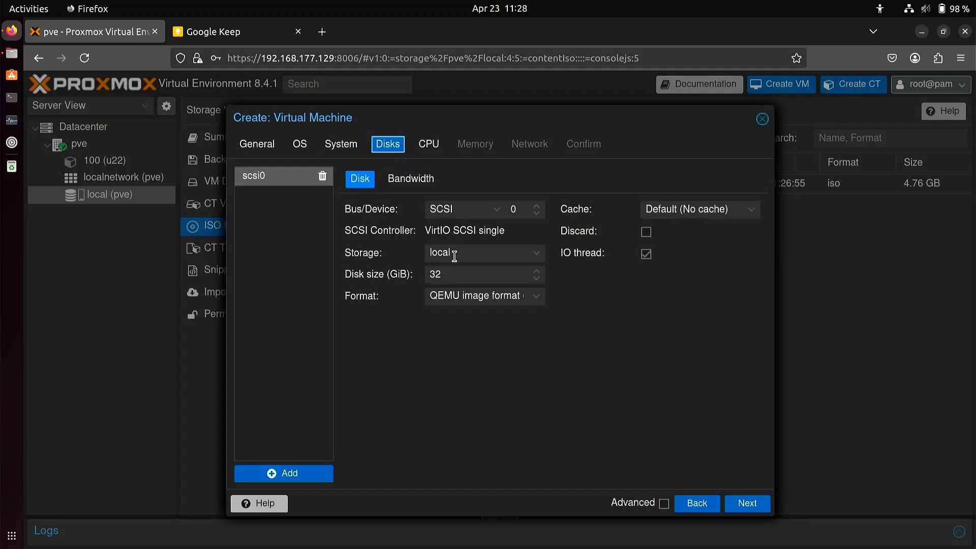
click(459, 273)
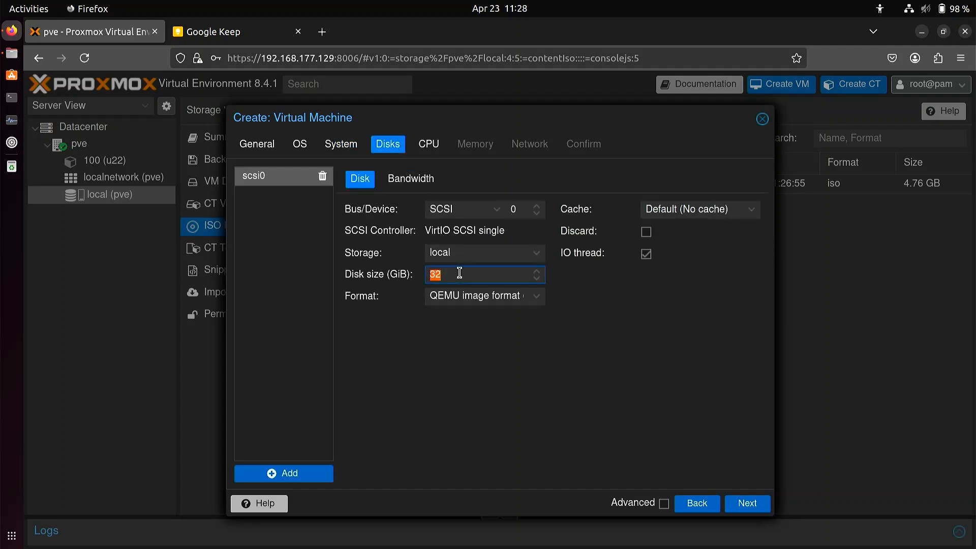
text(24)
- Give the virtual machine 4 CPU cores and 4000 MiB of memory
click(430, 145)
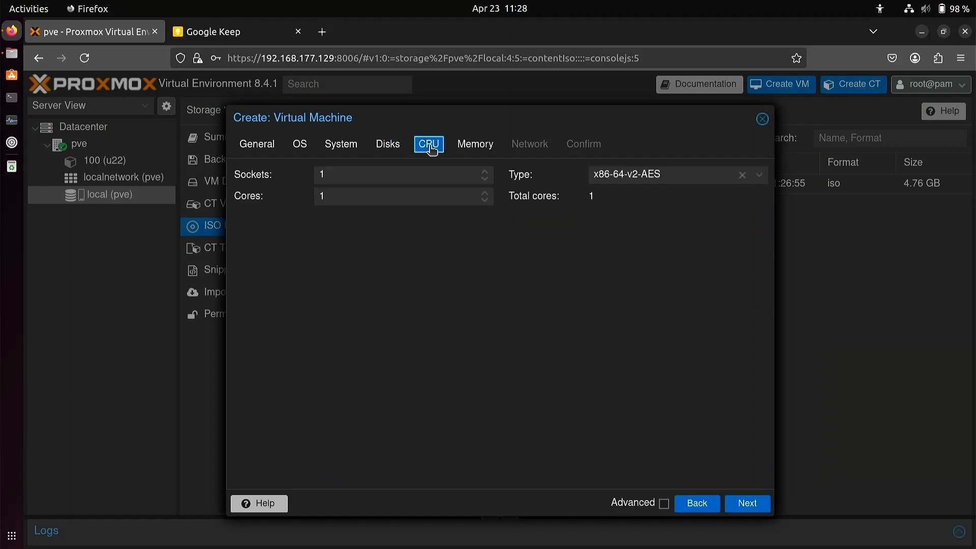
double_click(487, 198)
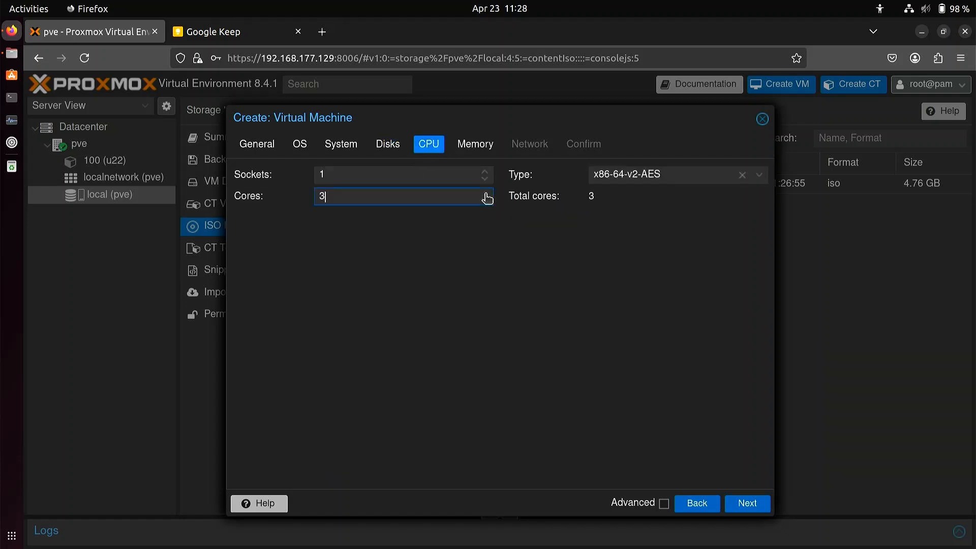
click(486, 194)
click(470, 147)
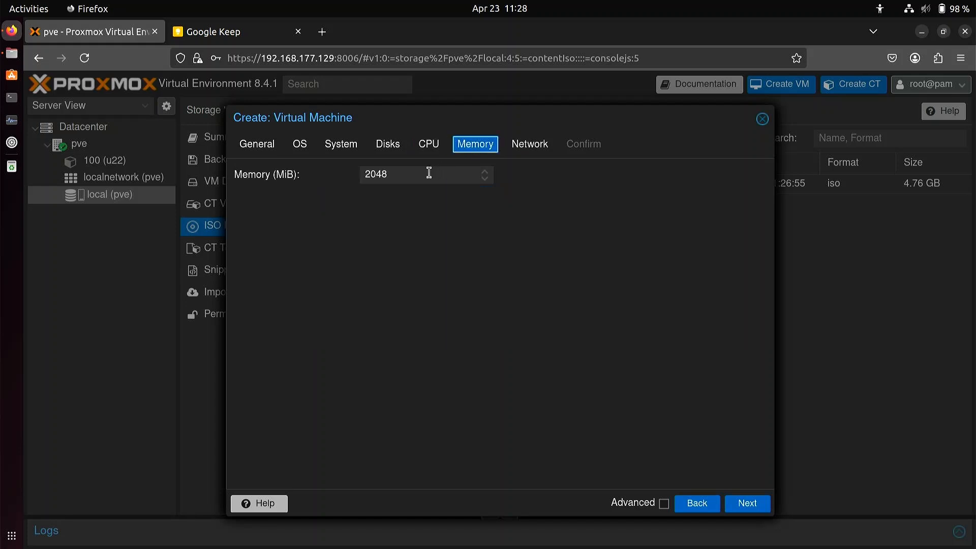
double_click(429, 172)
text(4000)
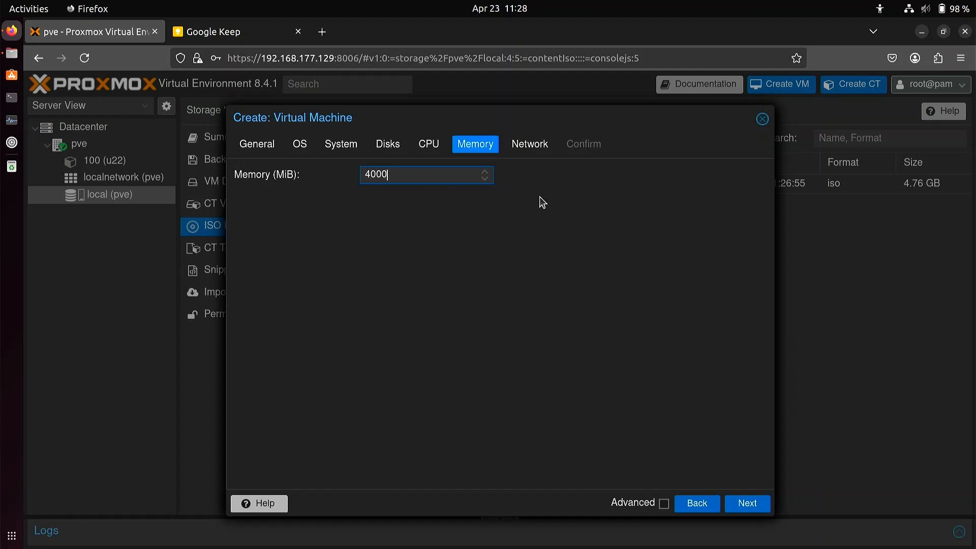
- Keep the default network settings, enable starting after creation, and finish creating the virtual machine
click(533, 144)
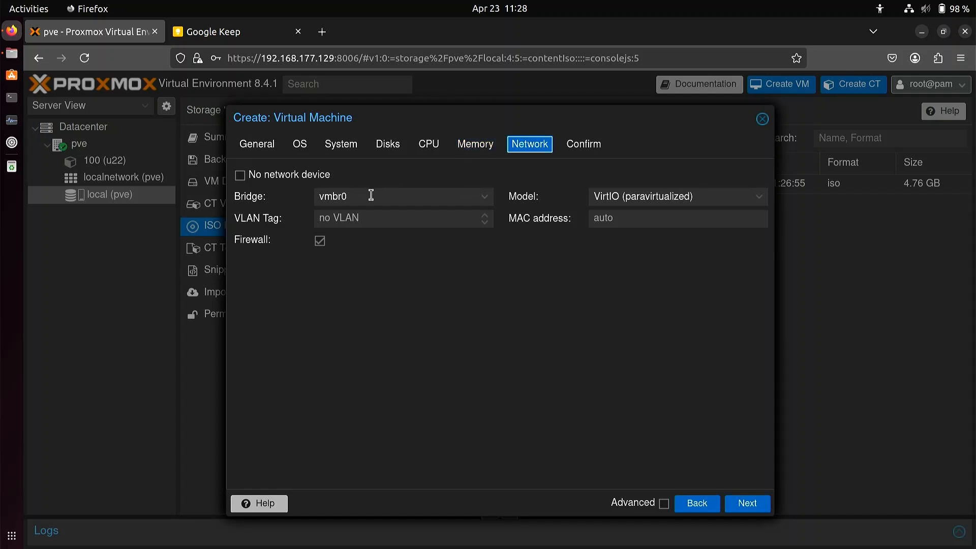
click(580, 148)
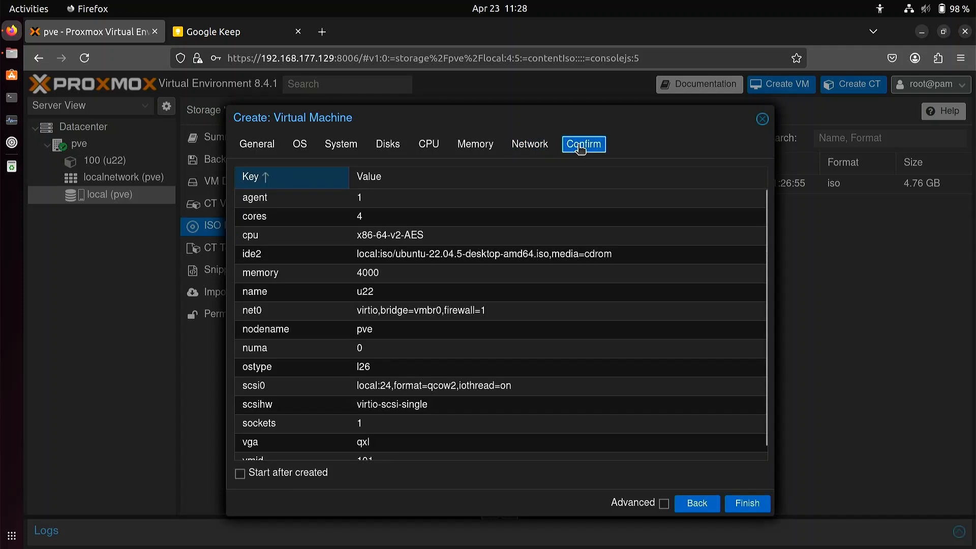
click(241, 478)
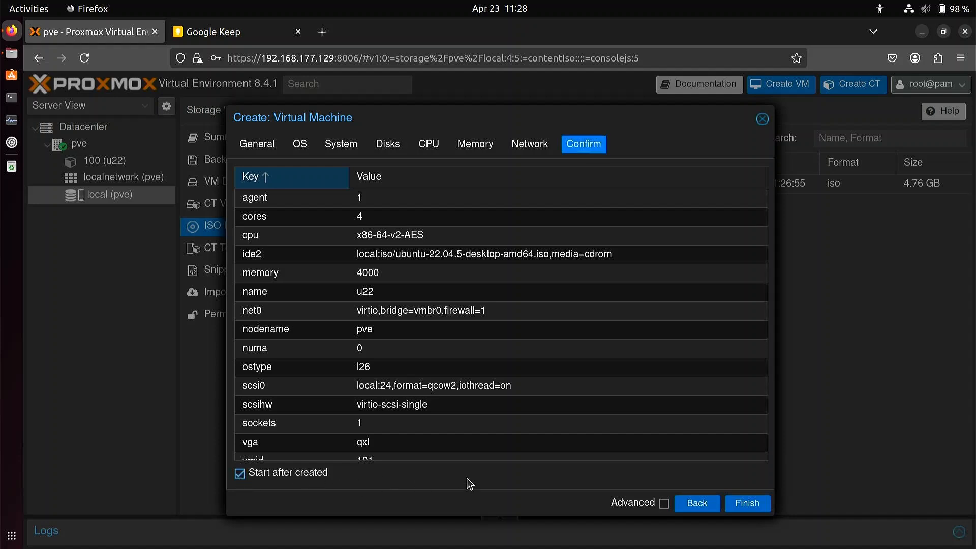
click(752, 505)
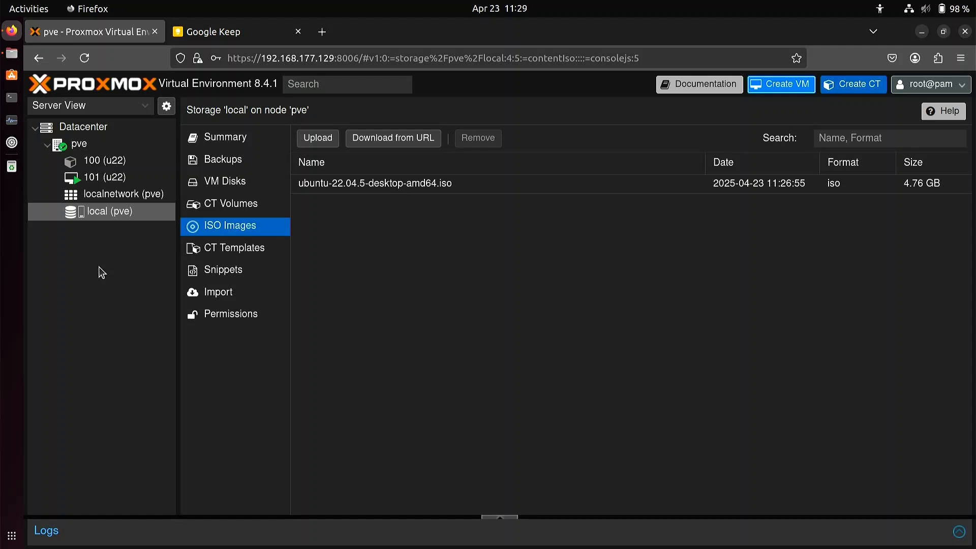
- Add an ich9-intel-hda audio device with the SPICE backend driver to virtual machine 101 (u22)
click(92, 178)
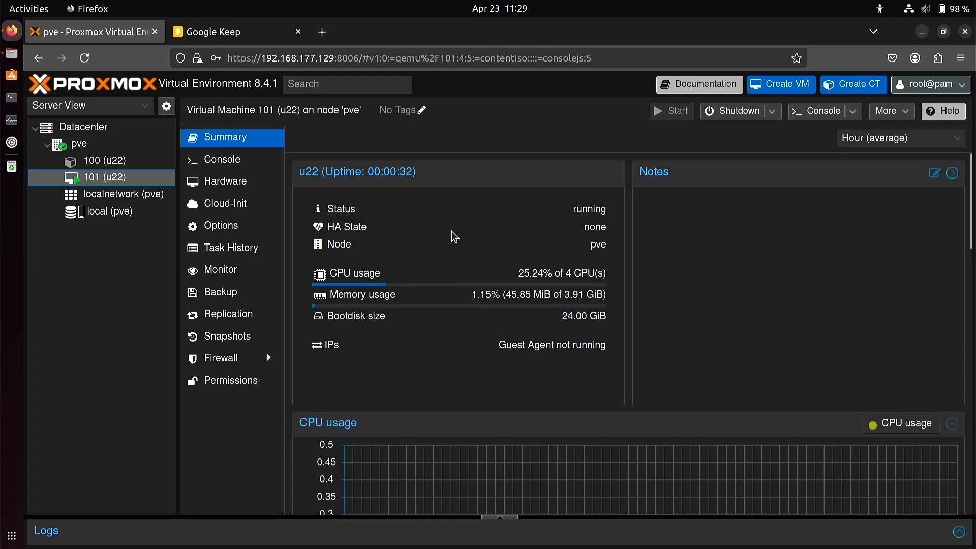
click(227, 165)
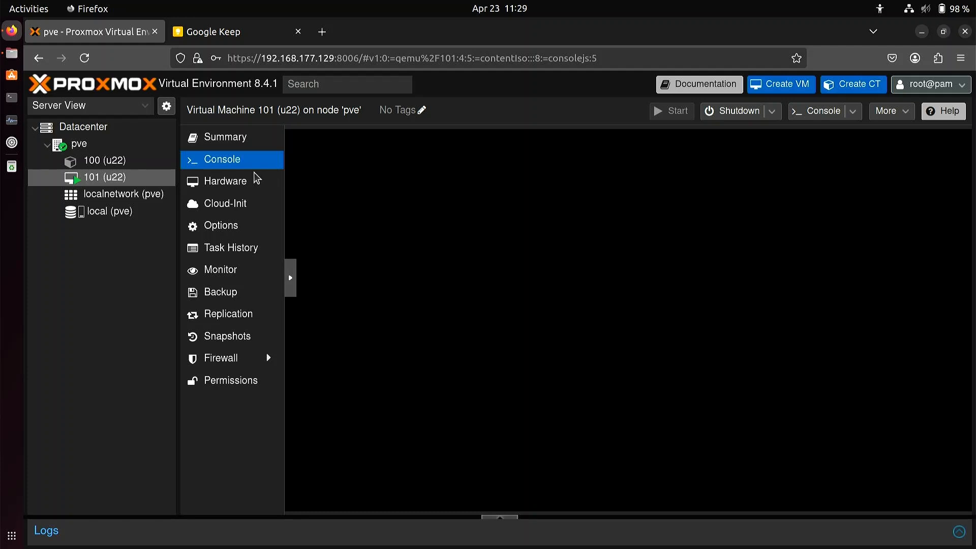
click(227, 184)
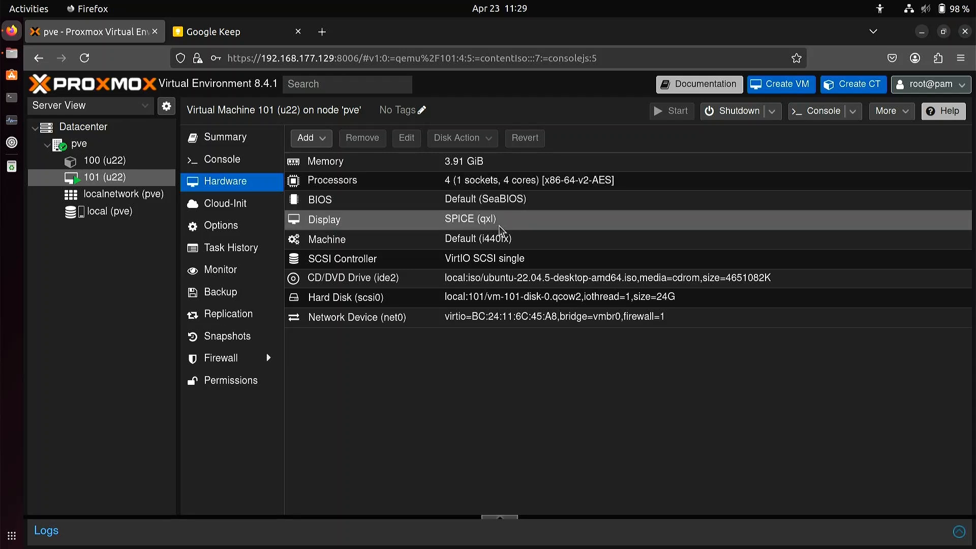
click(311, 142)
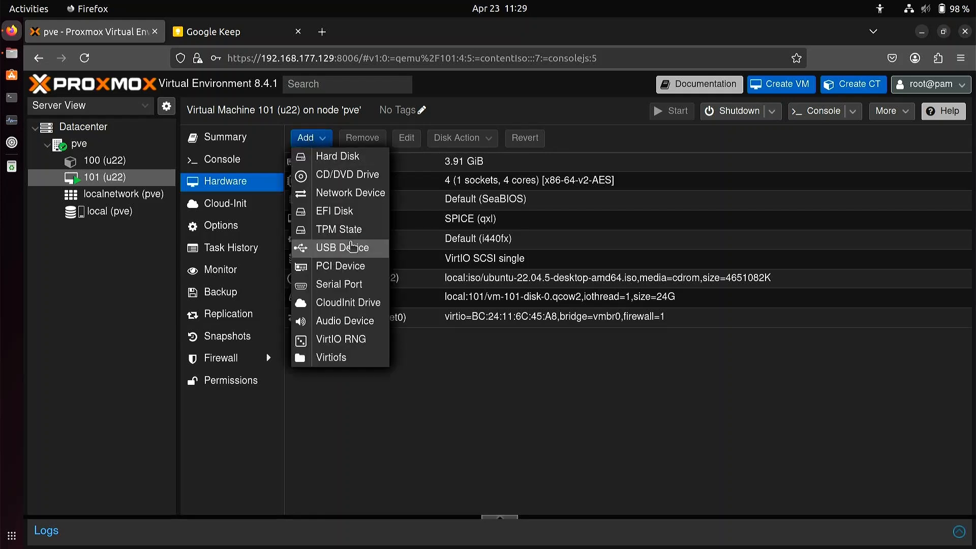
click(359, 323)
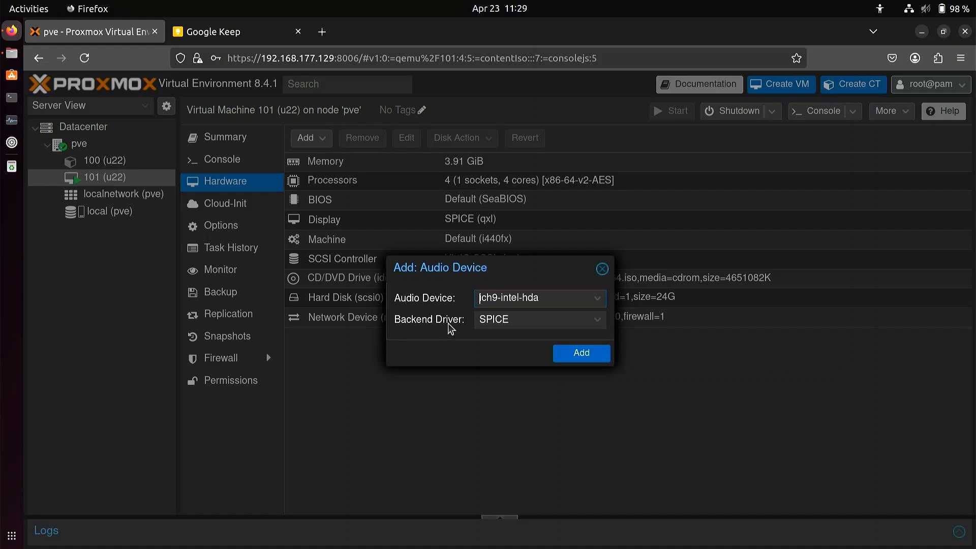
click(578, 356)
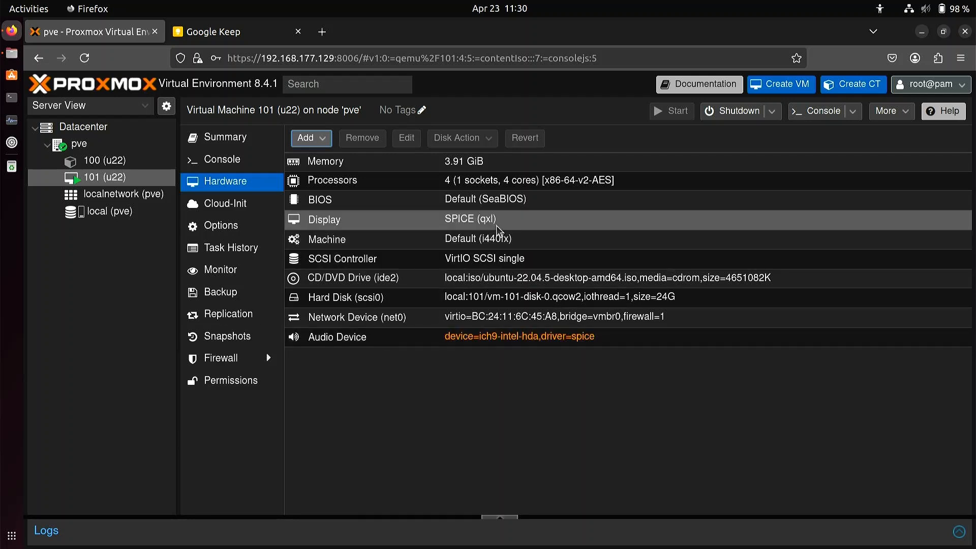
- Install Ubuntu through the virtual machine's console with the English (US) keyboard layout, and restart the virtual machine when the installation completes
click(235, 169)
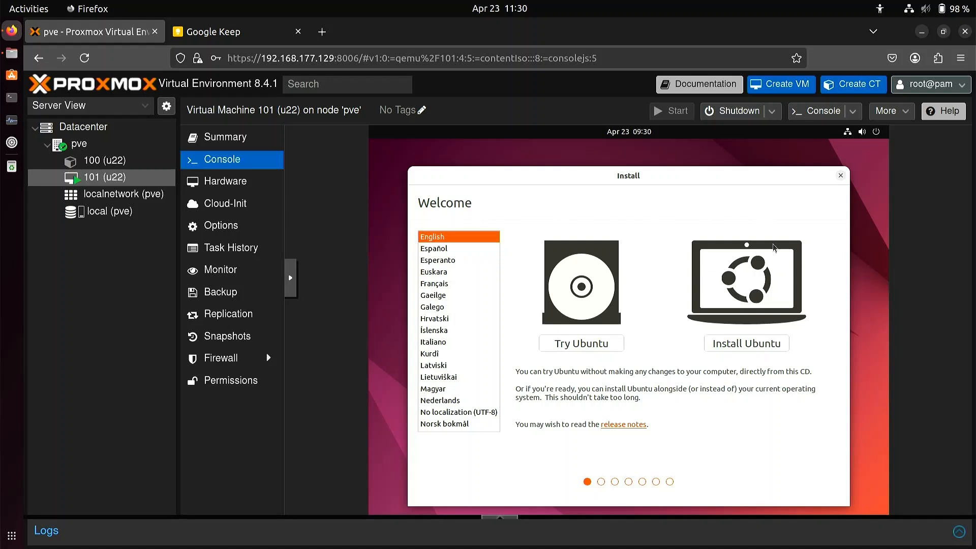
click(764, 345)
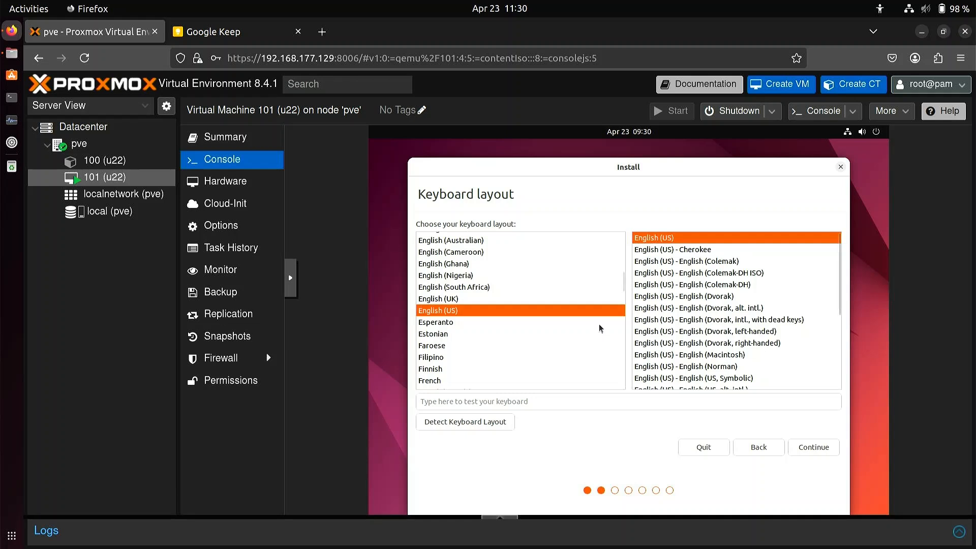
scroll(600, 329, down, 2)
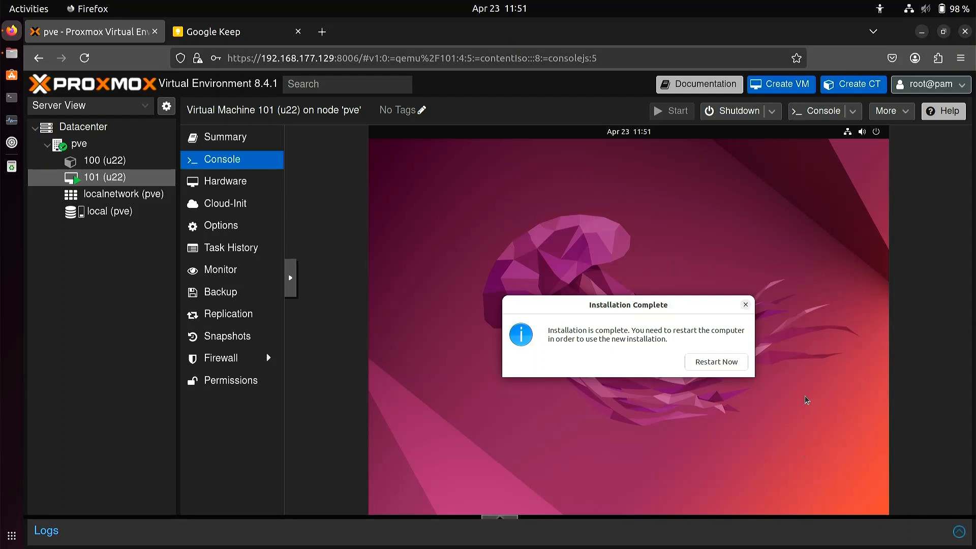
click(723, 365)
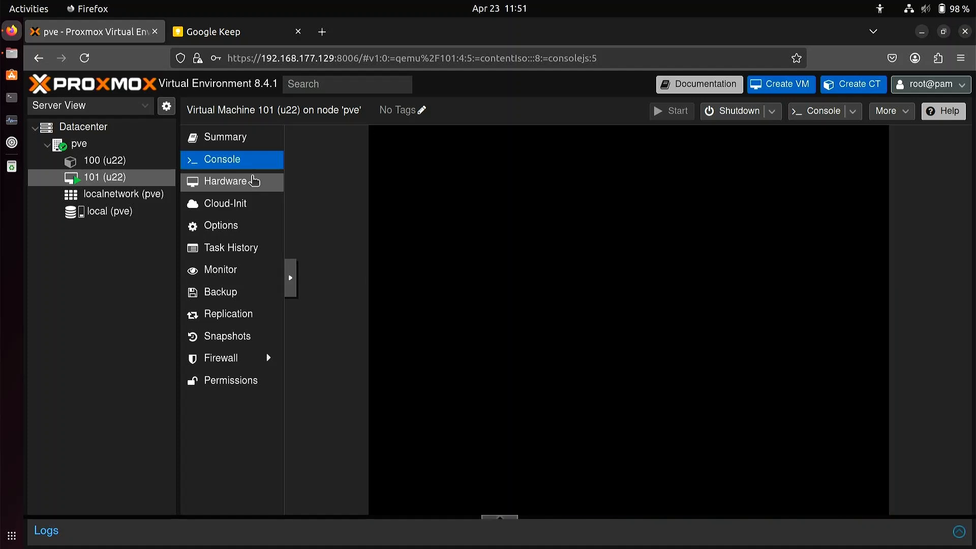
- Set the virtual machine's CD/DVD drive (ide2) to use no media, and continue the reboot from its console
click(254, 181)
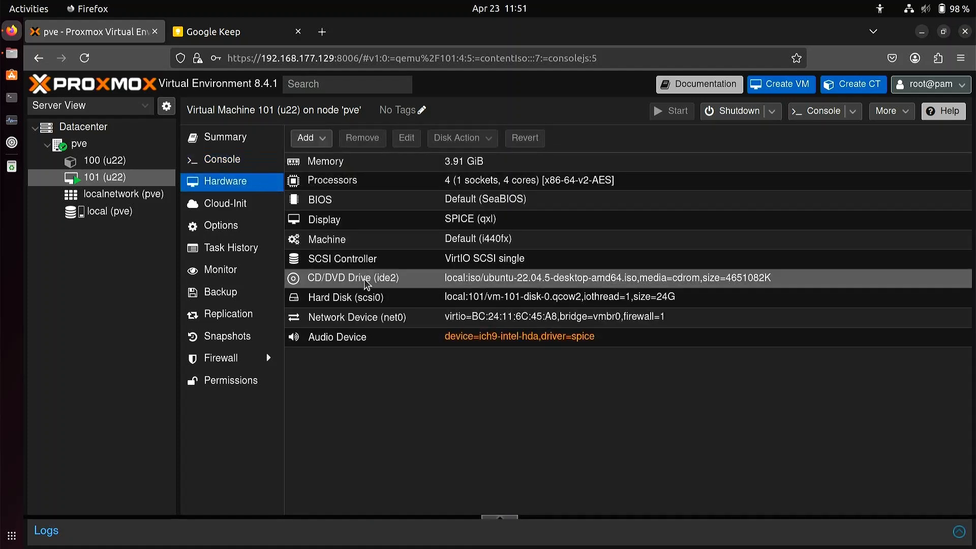
click(446, 282)
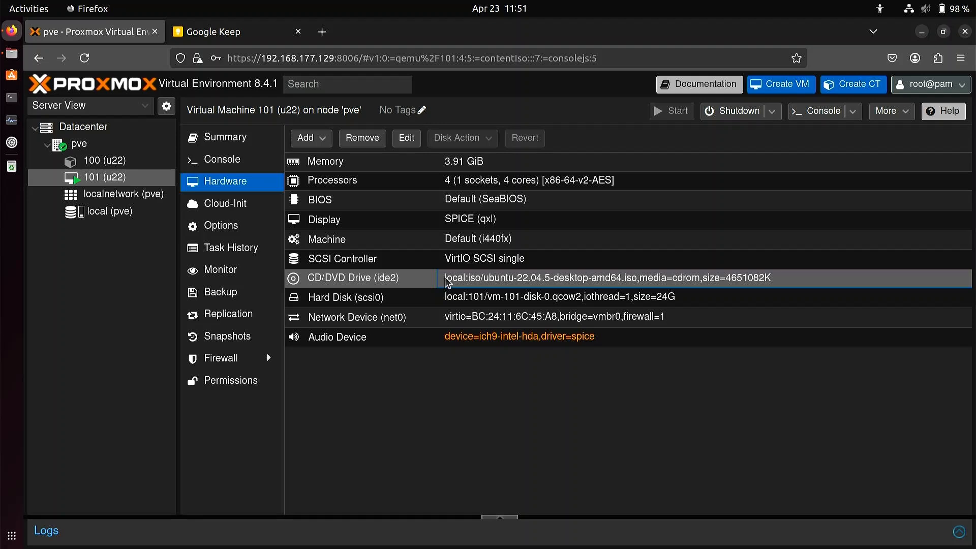
double_click(488, 283)
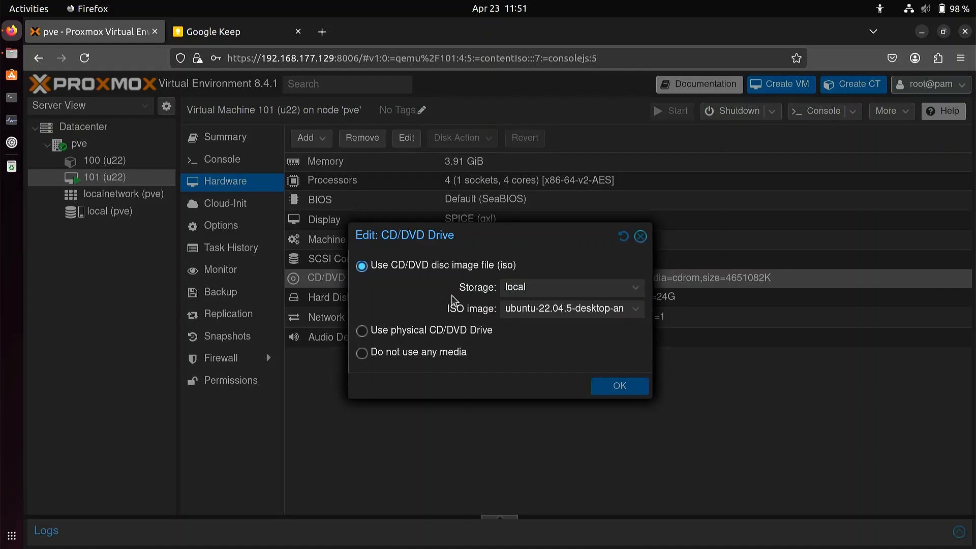
click(368, 354)
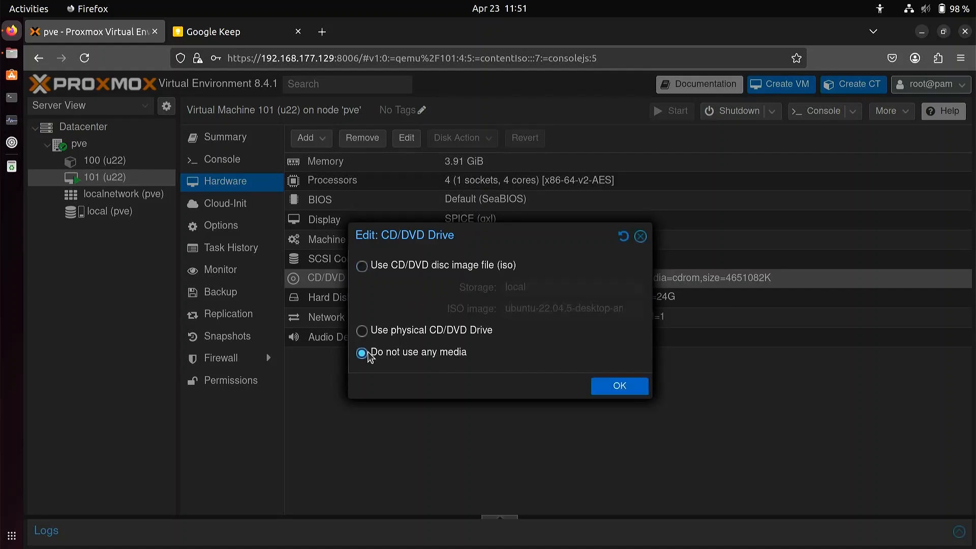
click(615, 386)
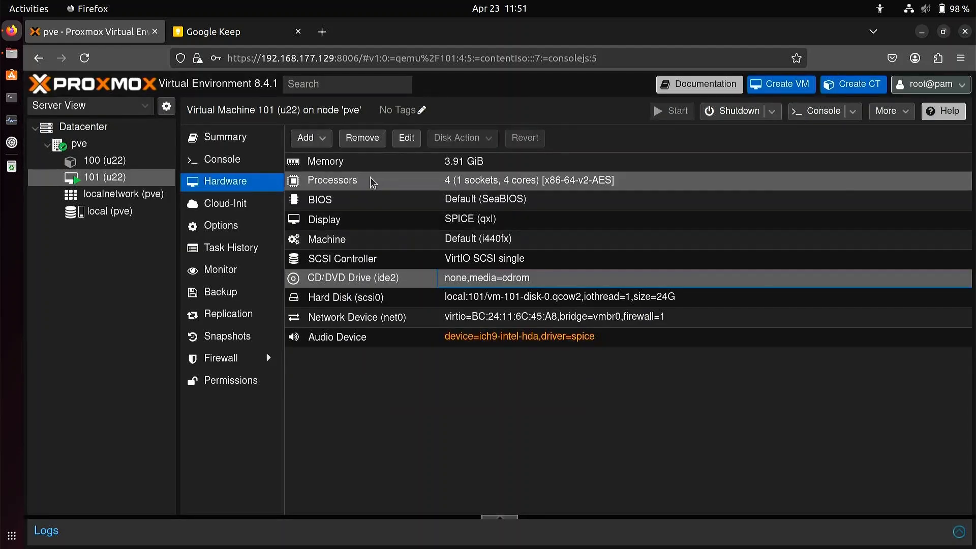
click(249, 162)
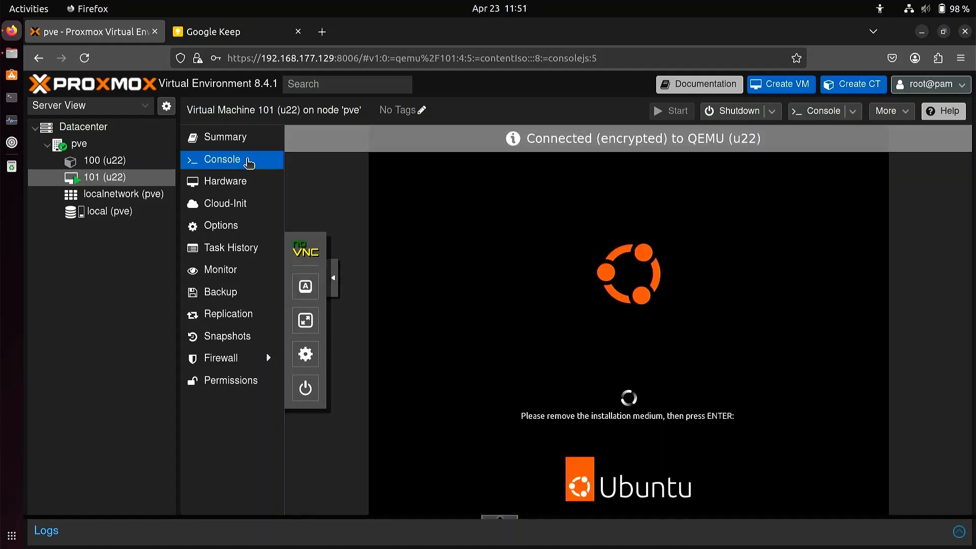
key(Return)
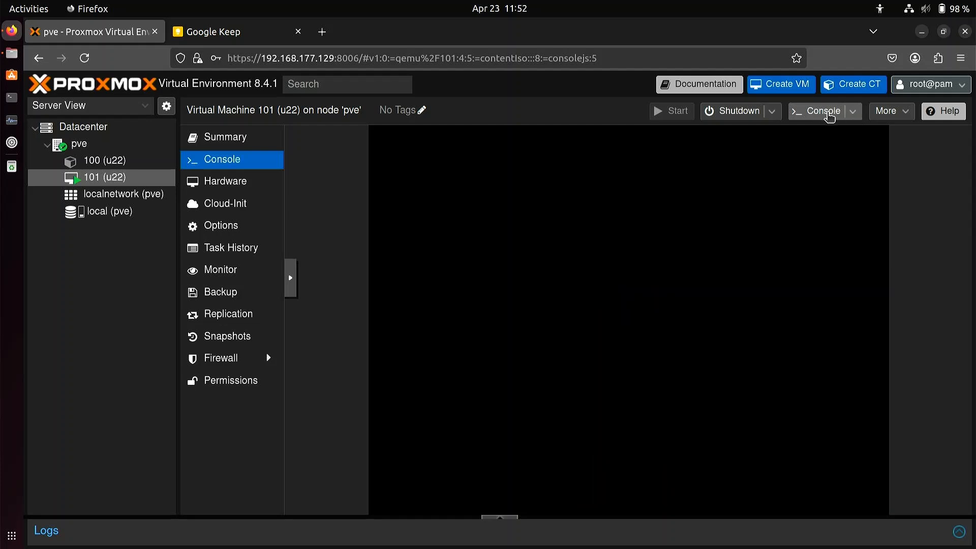
- Try the virtual machine's noVNC console in a separate window, and request its SPICE console instead
click(854, 114)
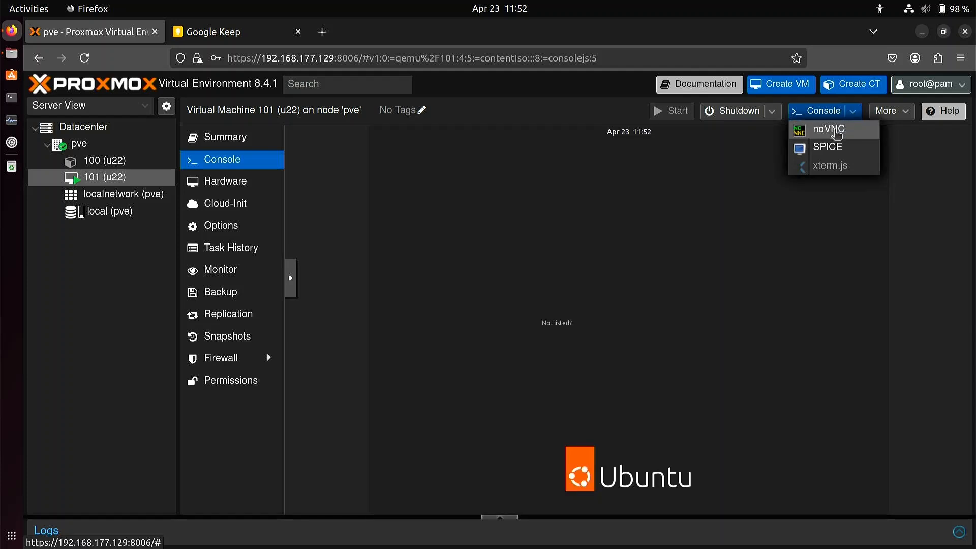
click(836, 131)
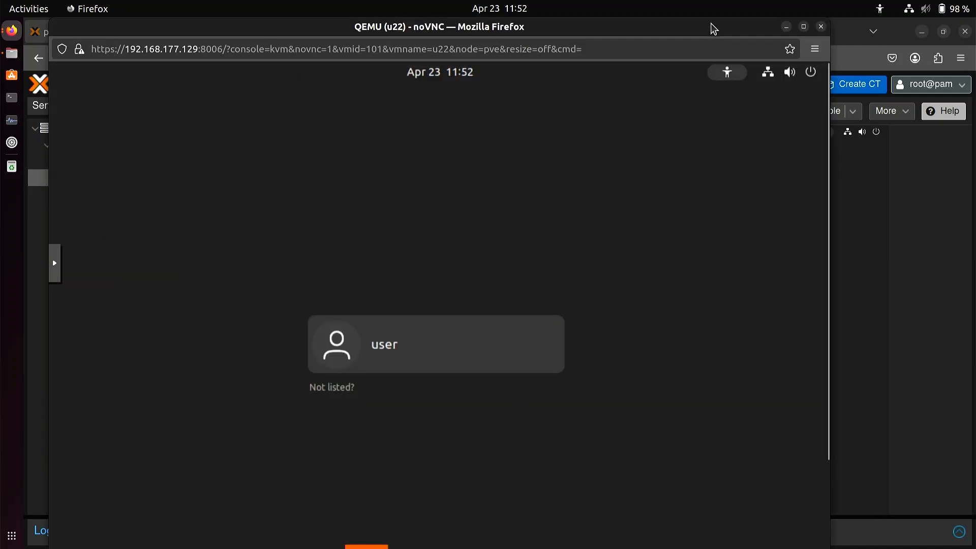
drag(713, 29, 754, 38)
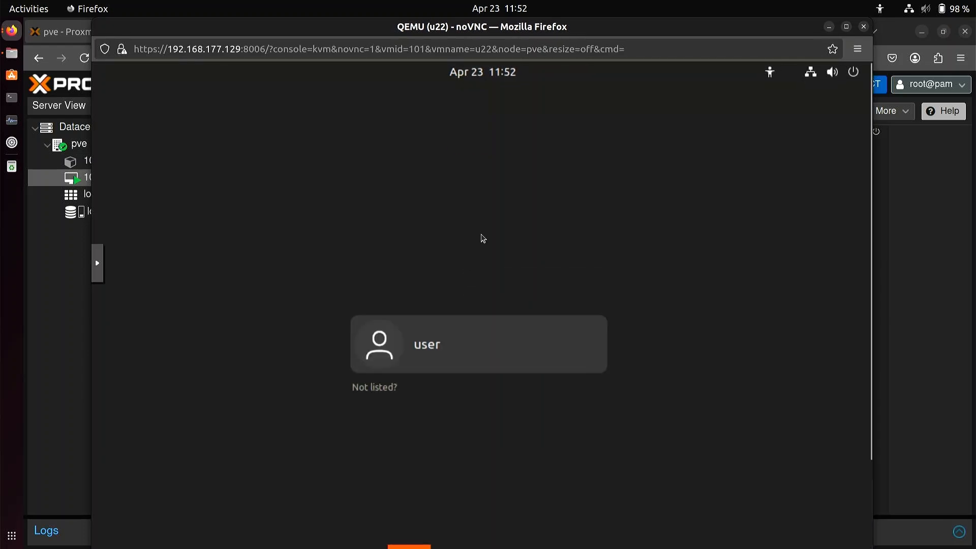
click(866, 28)
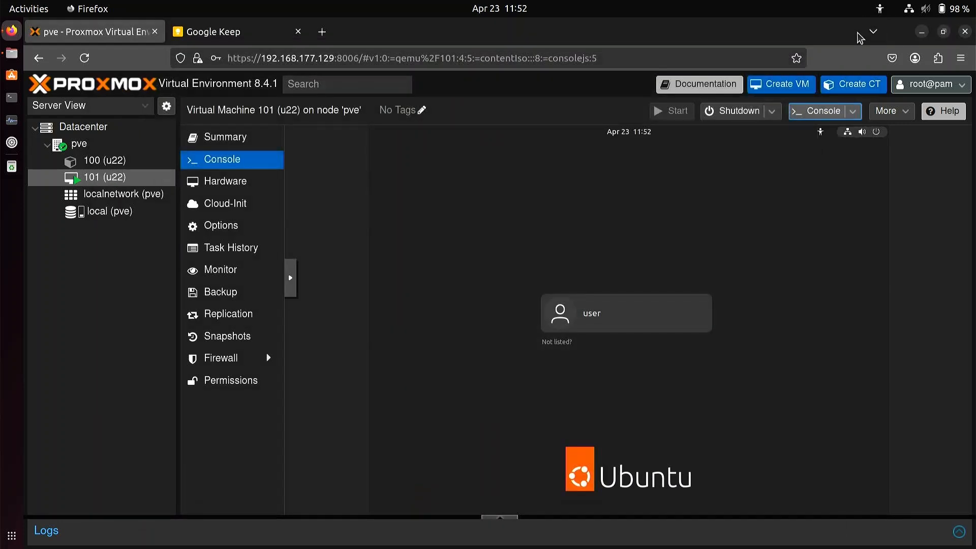
click(854, 111)
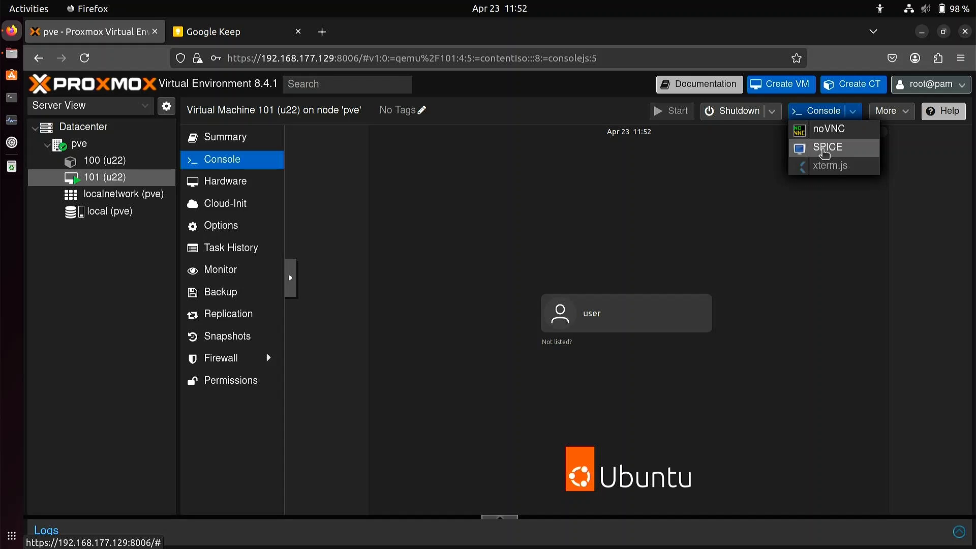
click(824, 151)
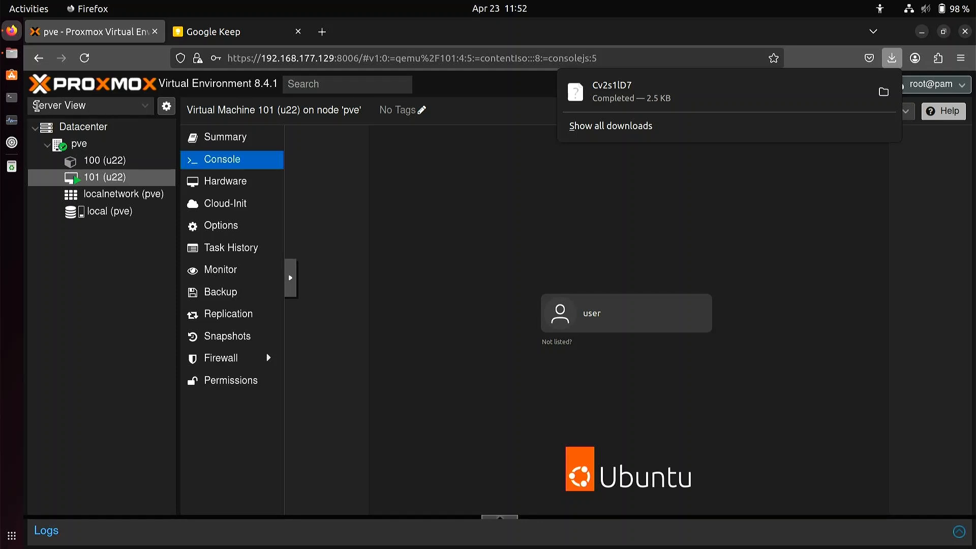
- Switch to Terminal and run sudo apt install virt-viewer, entering the account password and accepting the installation
click(11, 98)
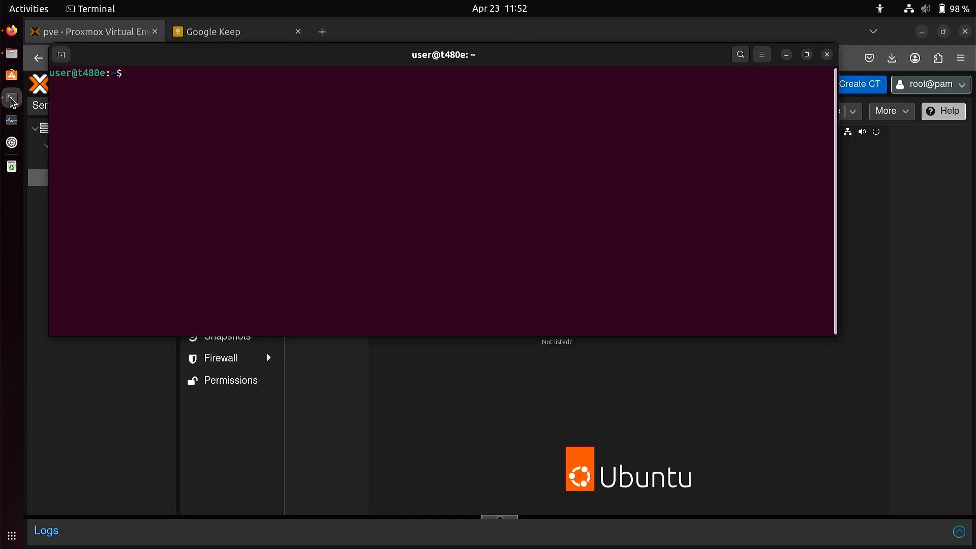
text(sudo apt install virt-vi)
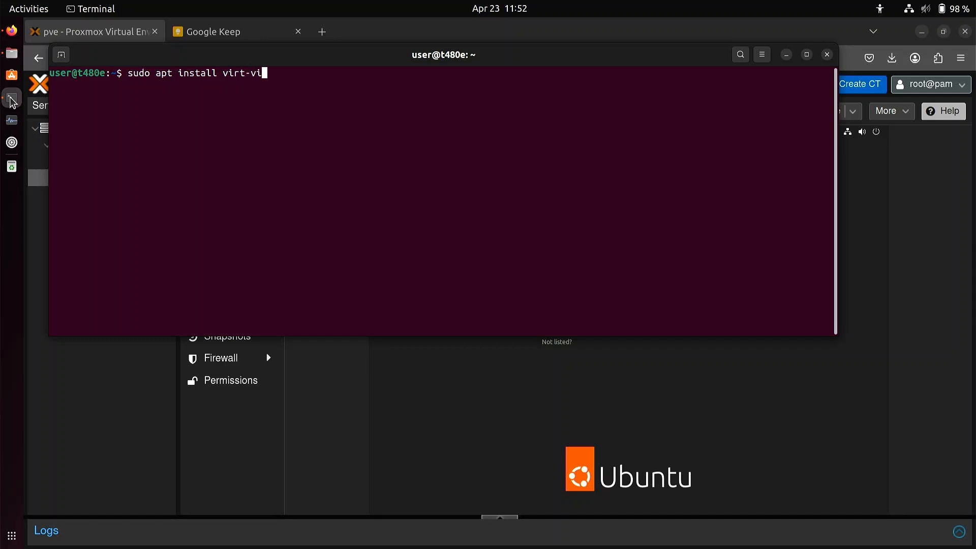
text(ewer)
key(Return)
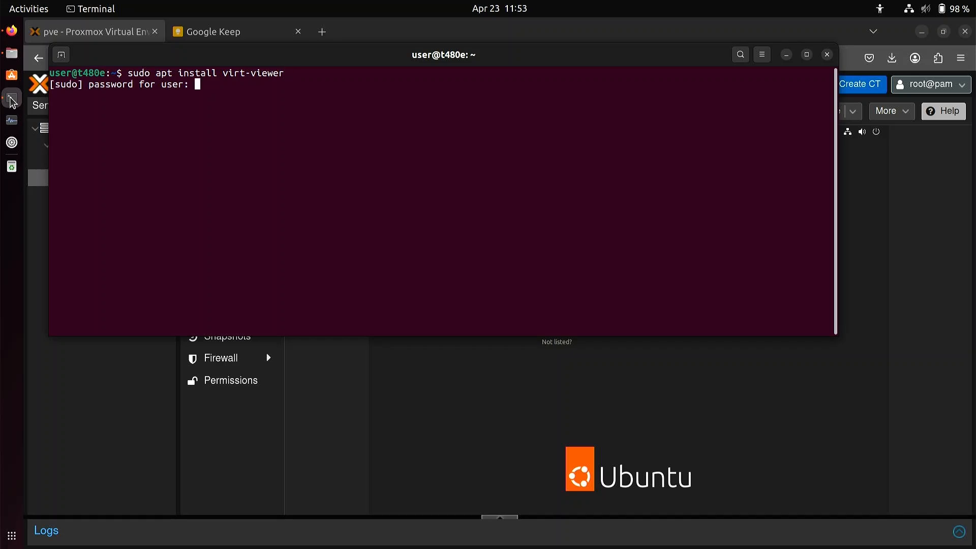
key(Return)
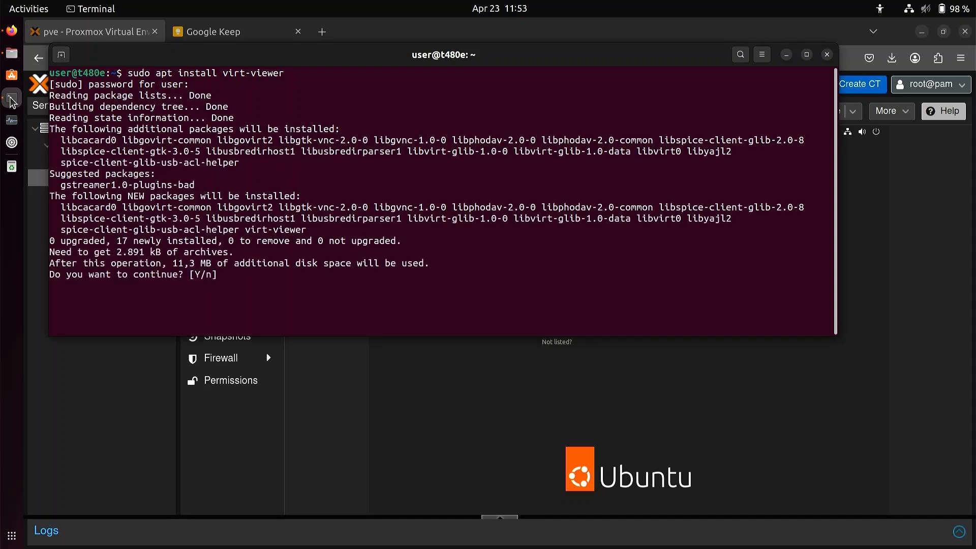
key(Return)
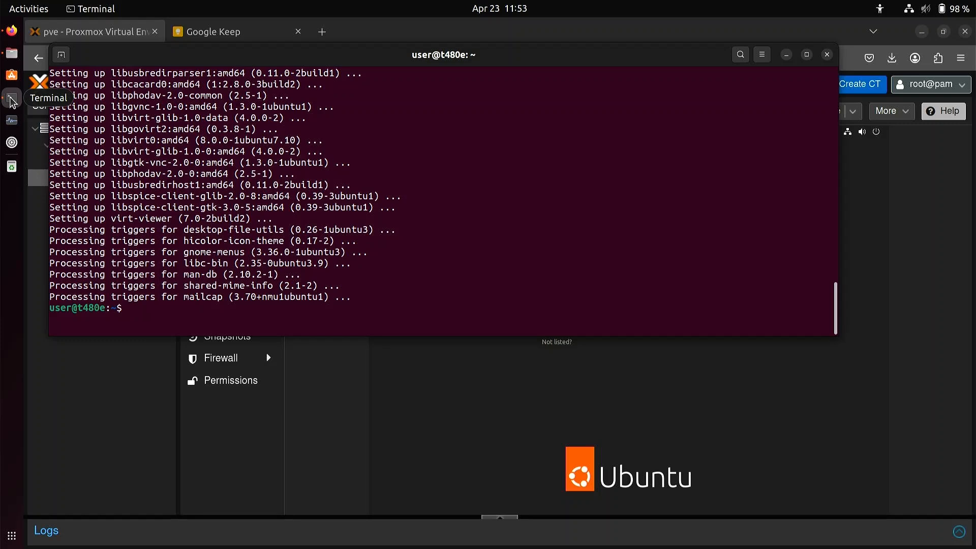
- Return to Firefox, request the virtual machine's SPICE console again, and make the browser always open files like the downloaded connection file
key(alt+Tab)
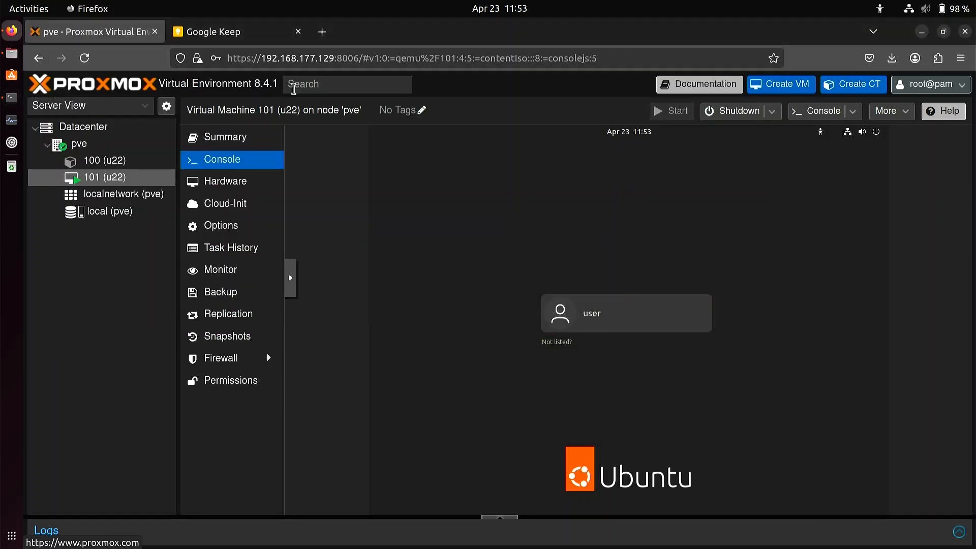
click(852, 112)
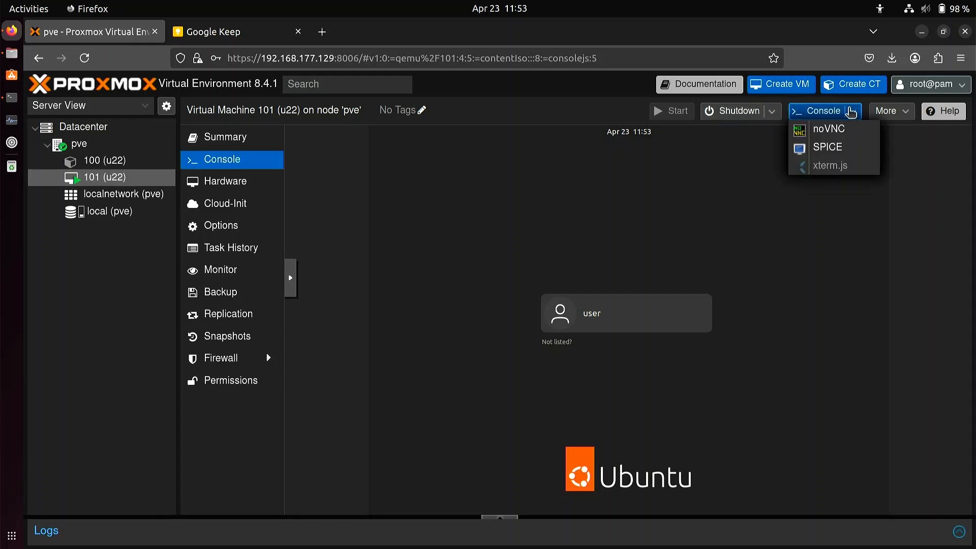
click(827, 147)
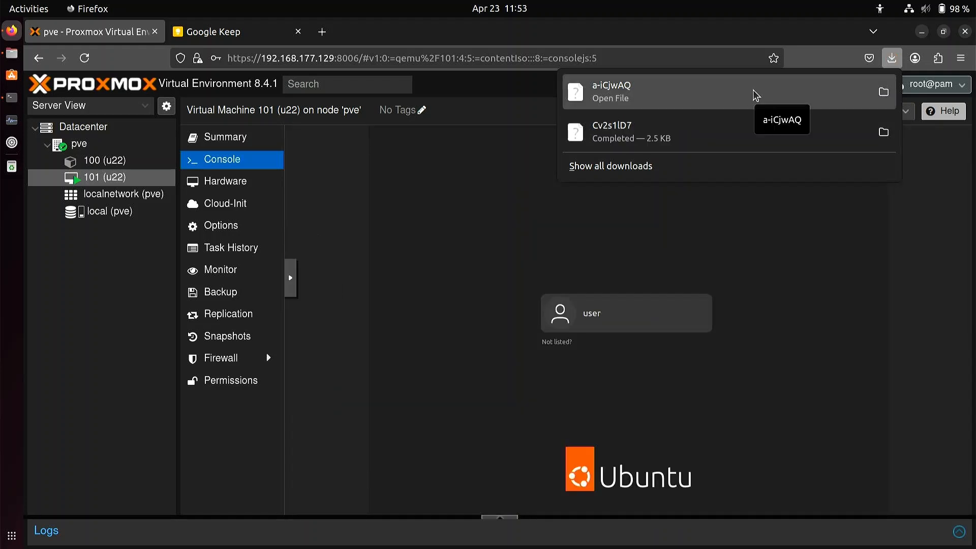
right_click(752, 90)
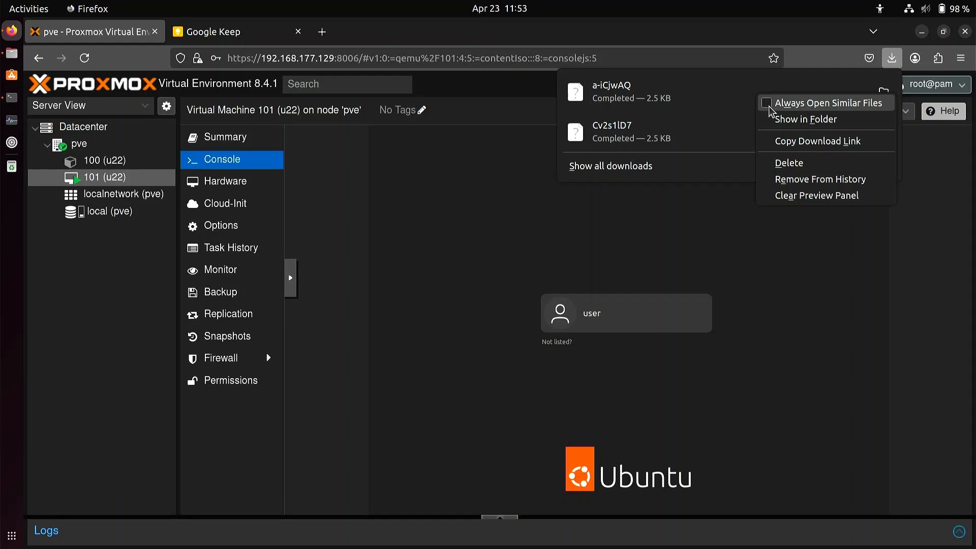
click(770, 108)
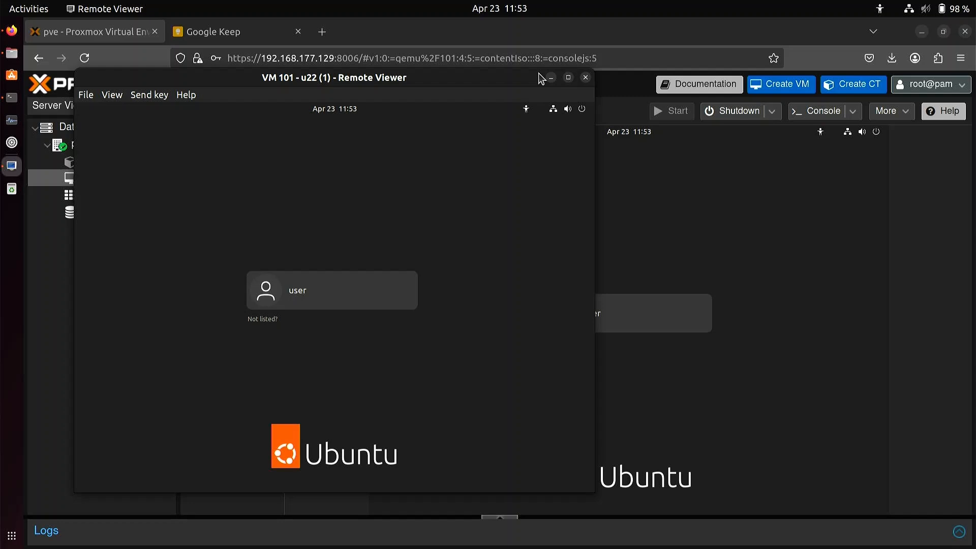
- Maximize the Remote Viewer window of VM 101 and allow it to inhibit shortcuts
double_click(481, 79)
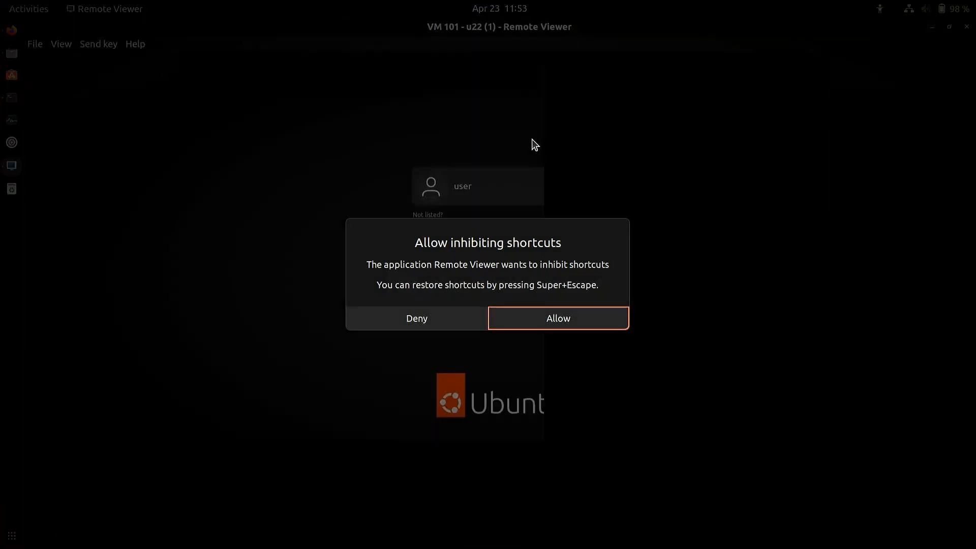
click(561, 318)
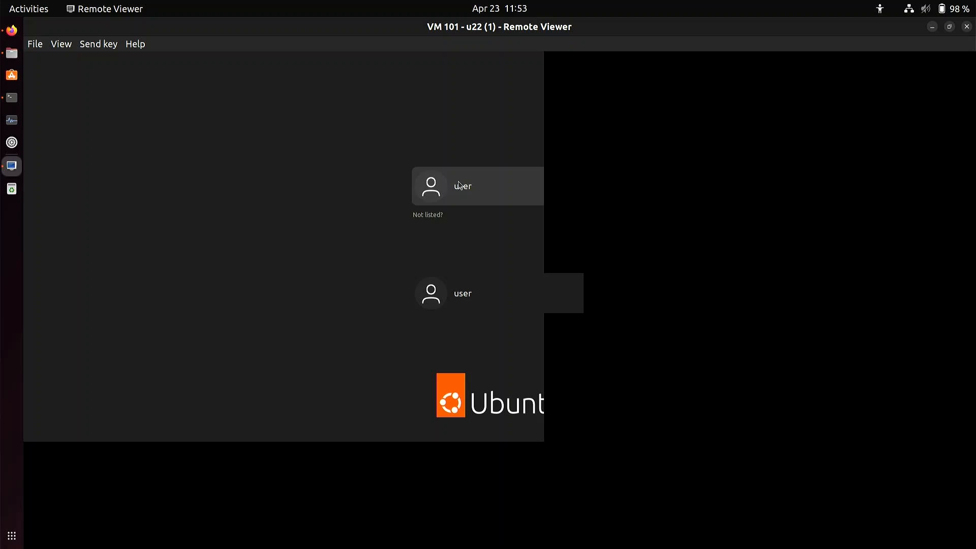
- Log in to the virtual machine's Ubuntu desktop as the listed user by entering the account password
click(460, 285)
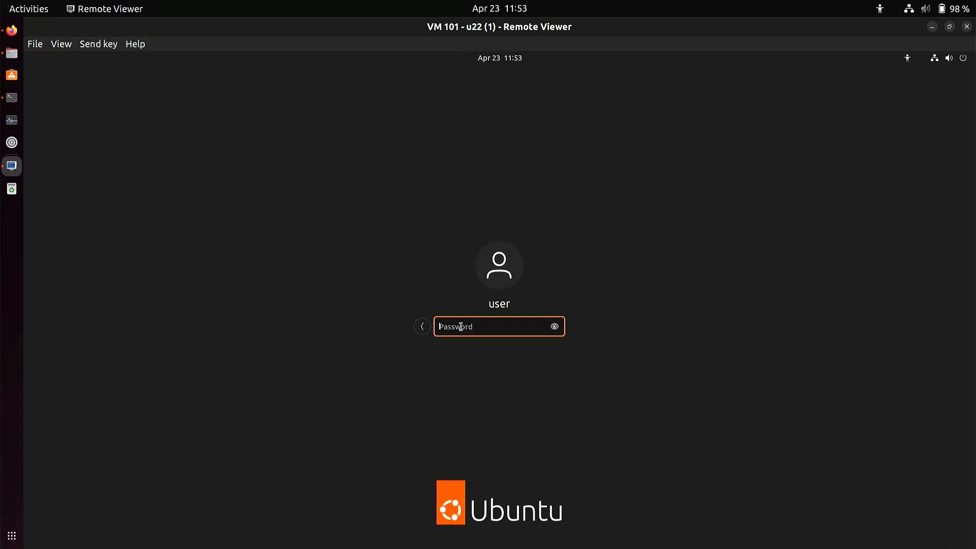
text(********)
key(Return)
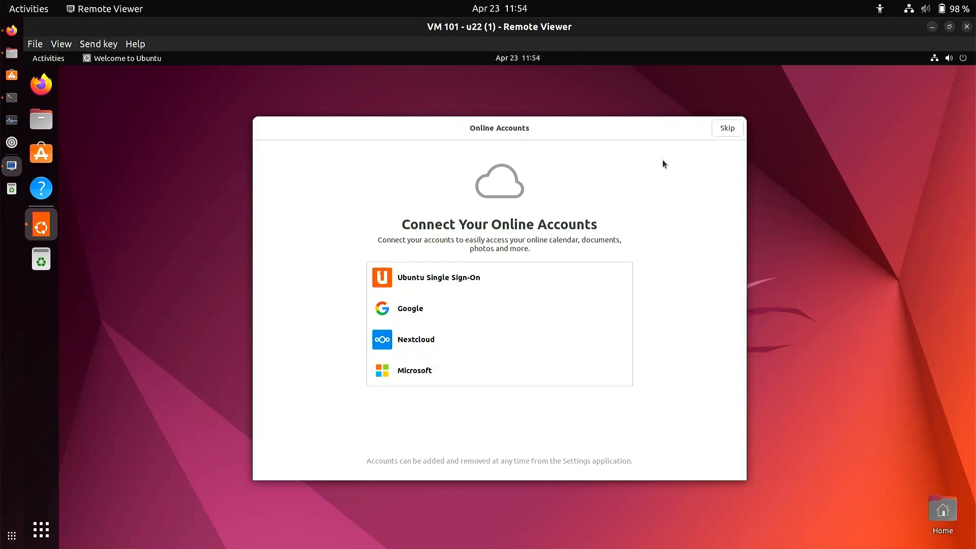
- Complete the Ubuntu welcome setup, skipping online accounts and Ubuntu Pro and choosing not to send system info
click(728, 129)
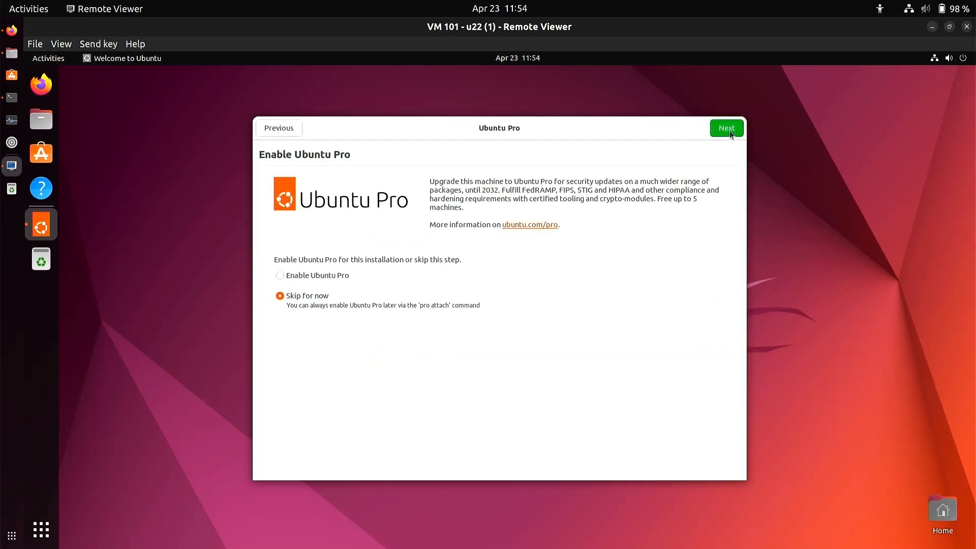
click(728, 129)
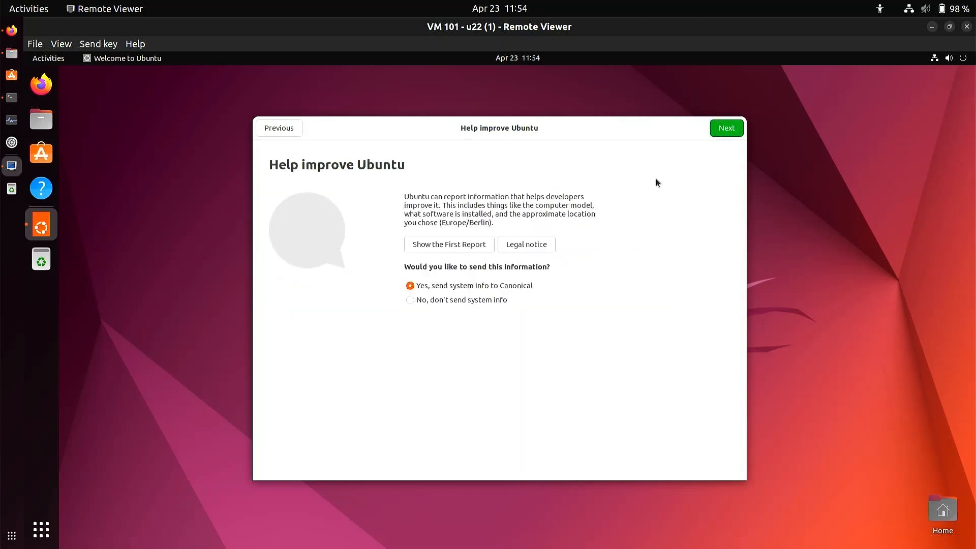
click(498, 301)
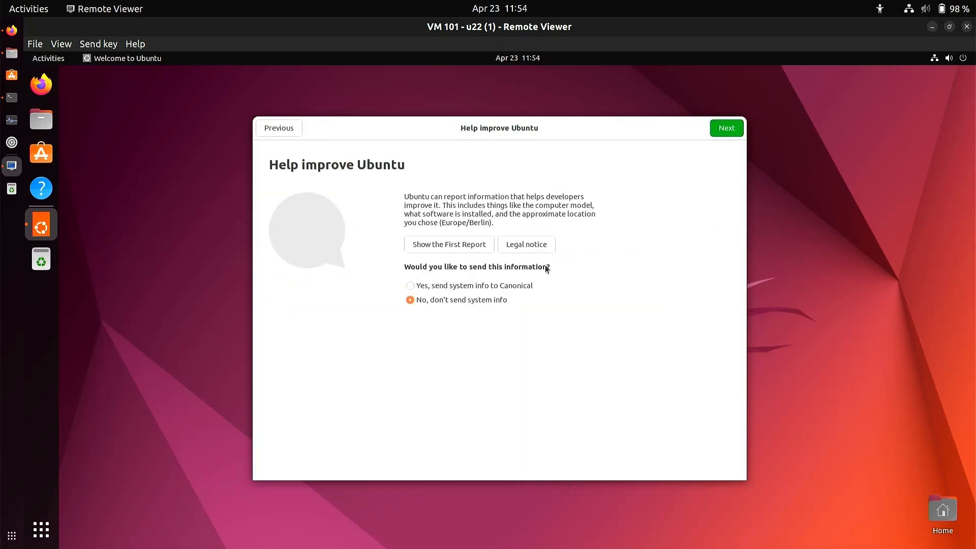
click(728, 130)
click(728, 129)
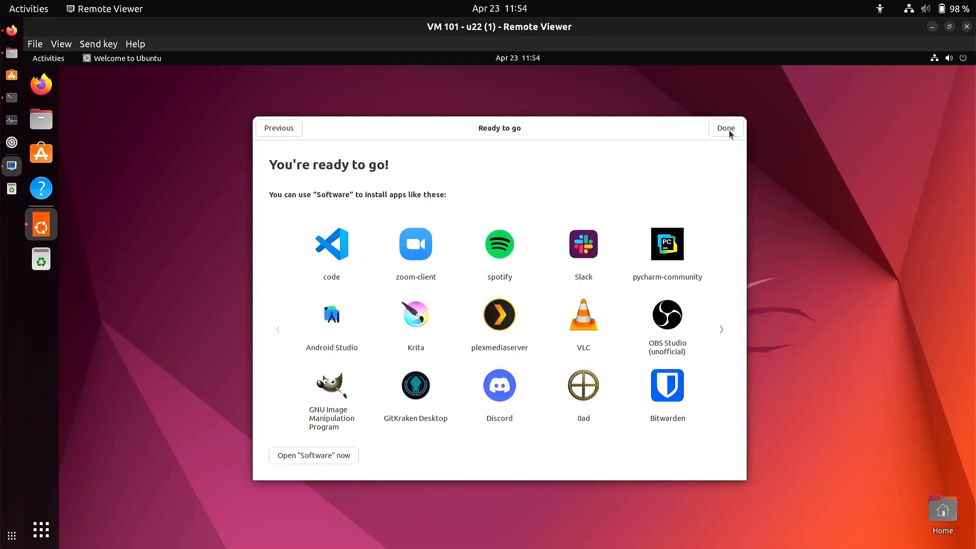
click(727, 129)
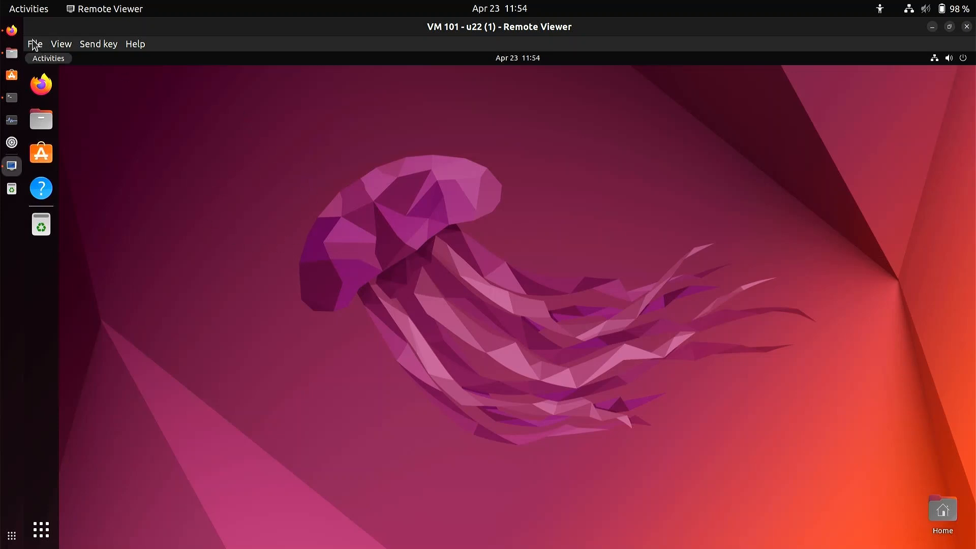
- Switch to Firefox and view the backup list of virtual machine 101 in Proxmox
click(11, 31)
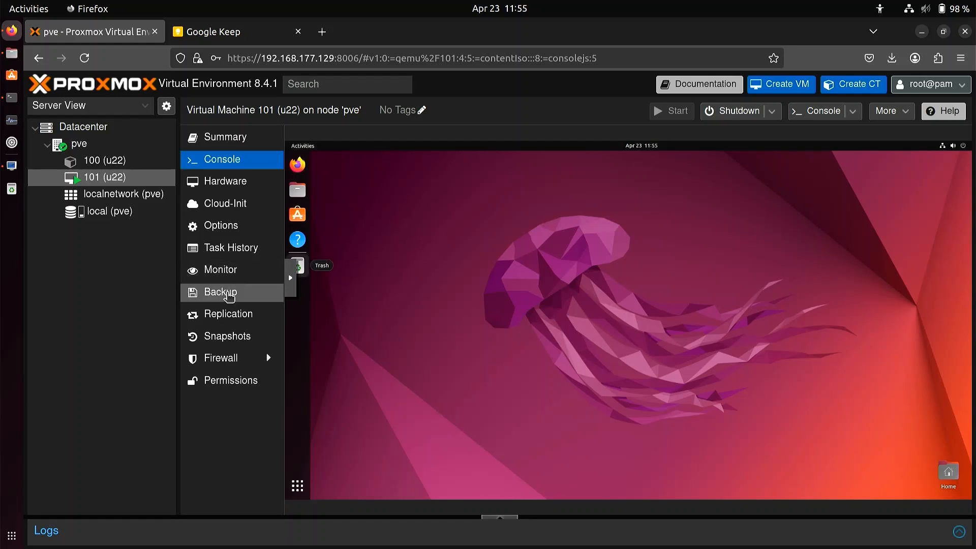
click(229, 294)
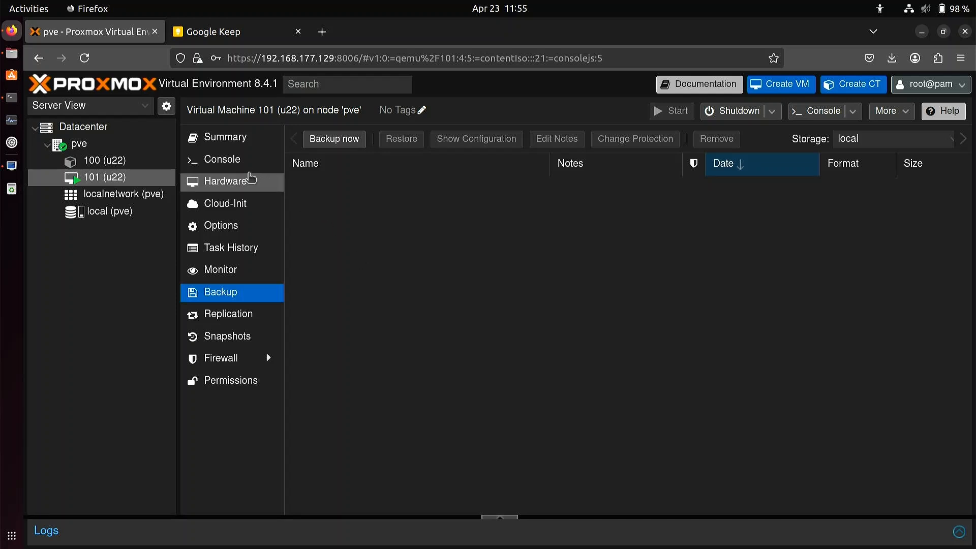
click(124, 184)
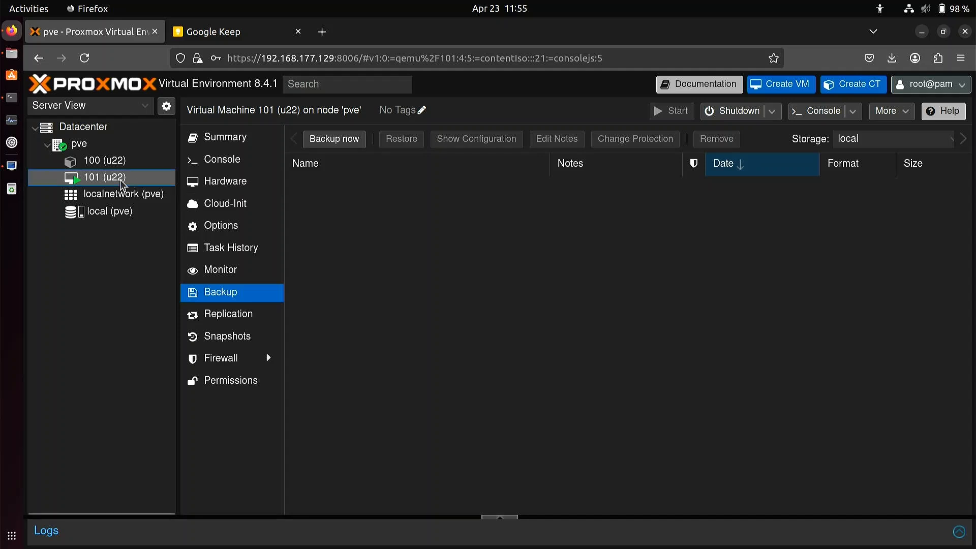
right_click(123, 185)
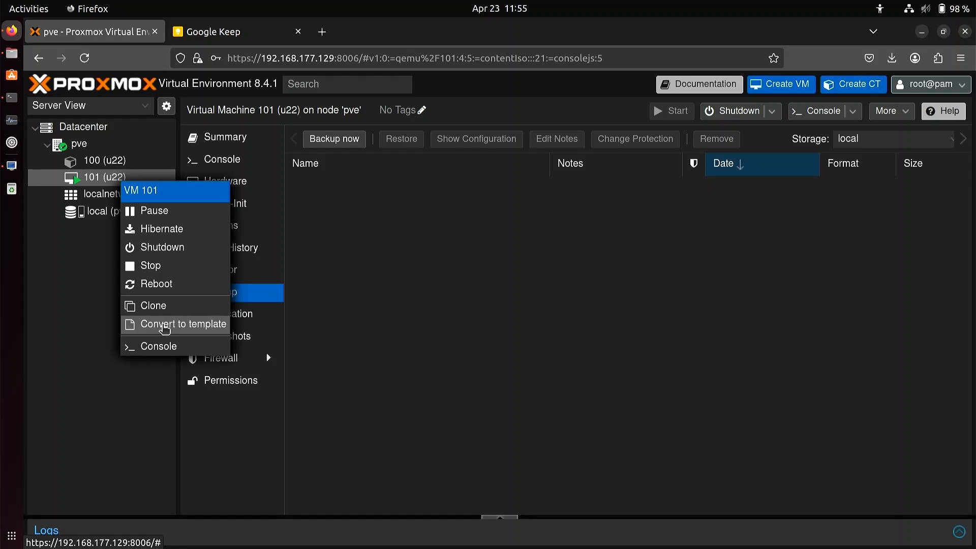
click(162, 324)
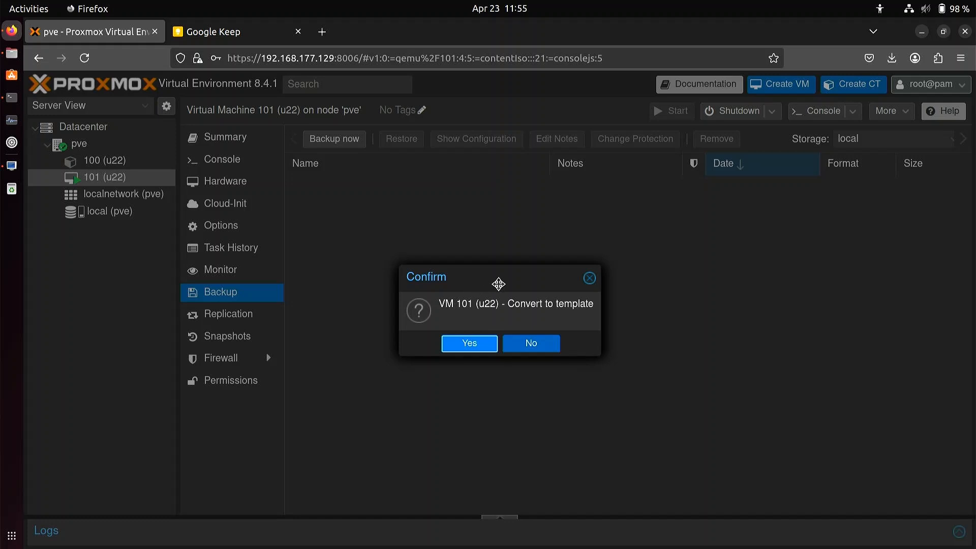
click(529, 344)
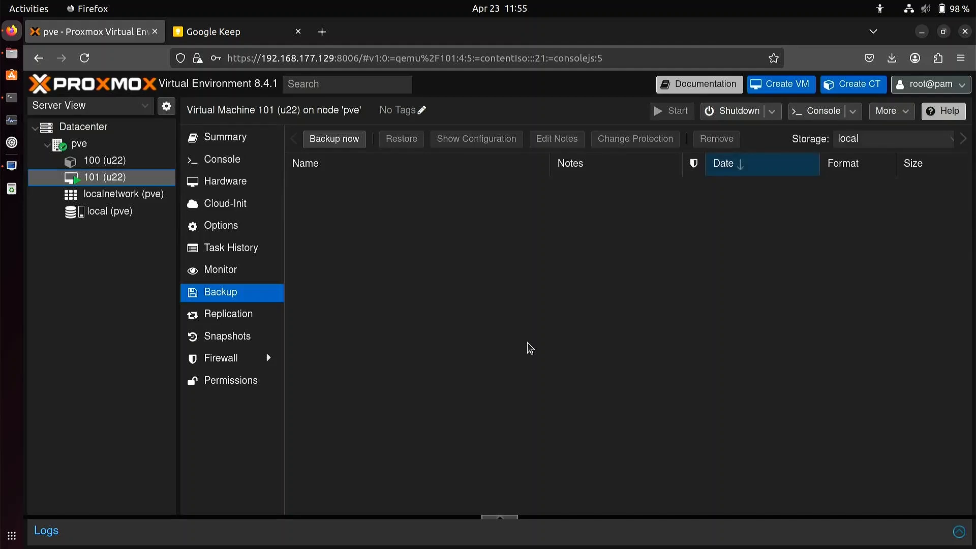